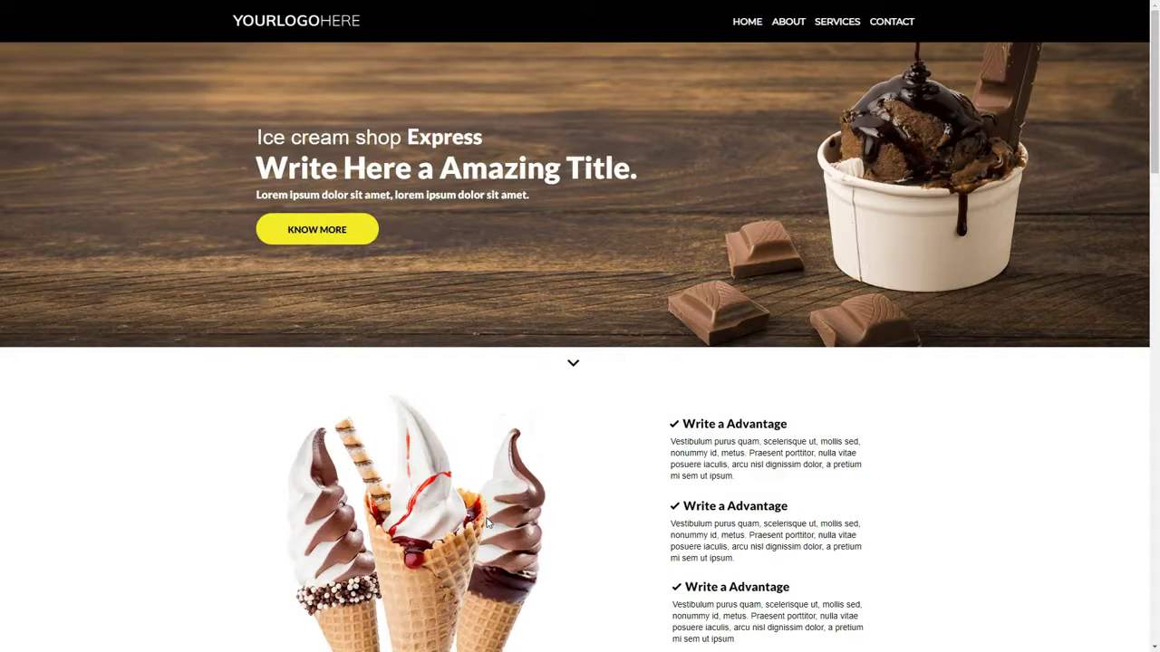
Review the finished ice cream shop page from the opening banner down to the footer.
scroll(625, 381, "down", 3)
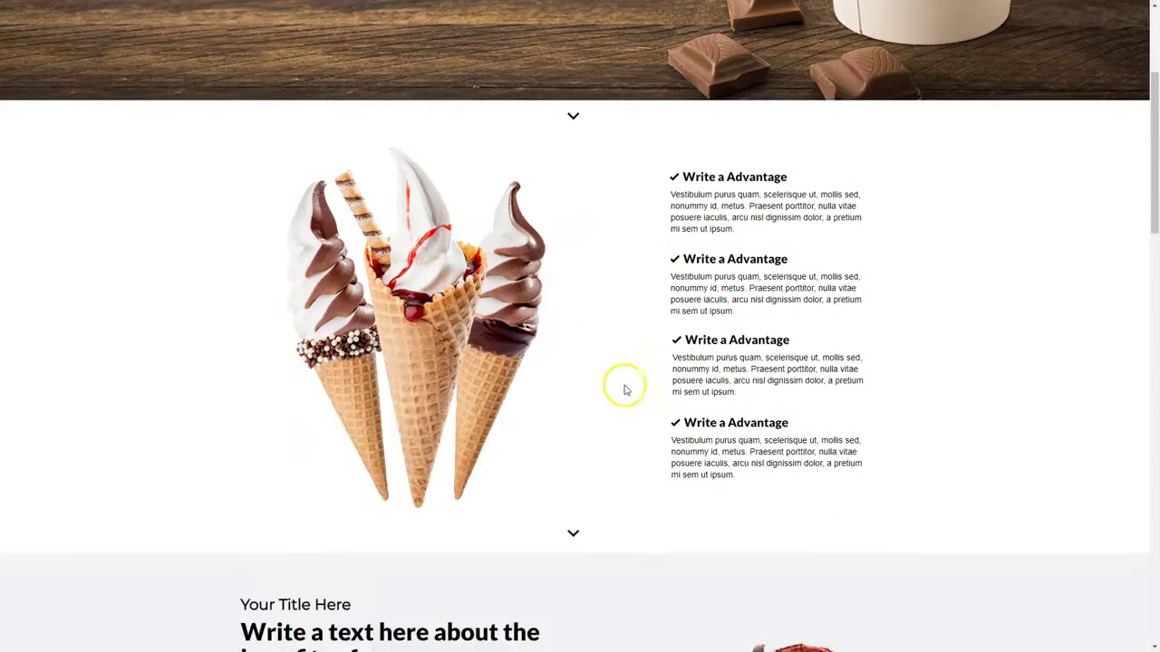
scroll(624, 390, "down", 15)
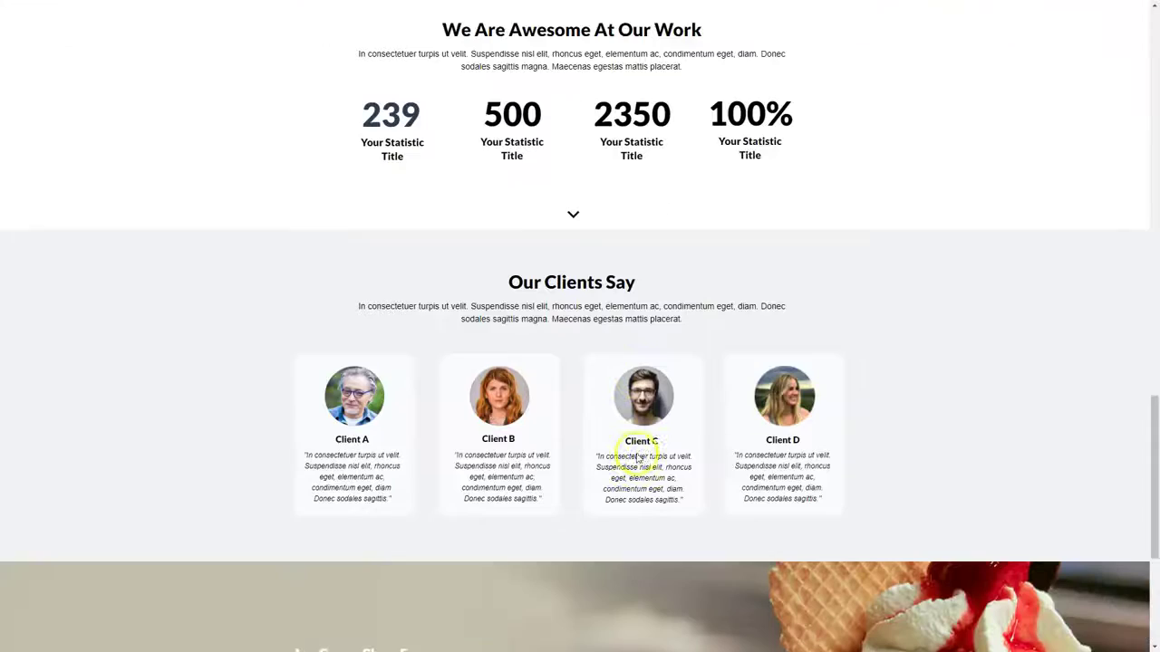
scroll(637, 458, "down", 1)
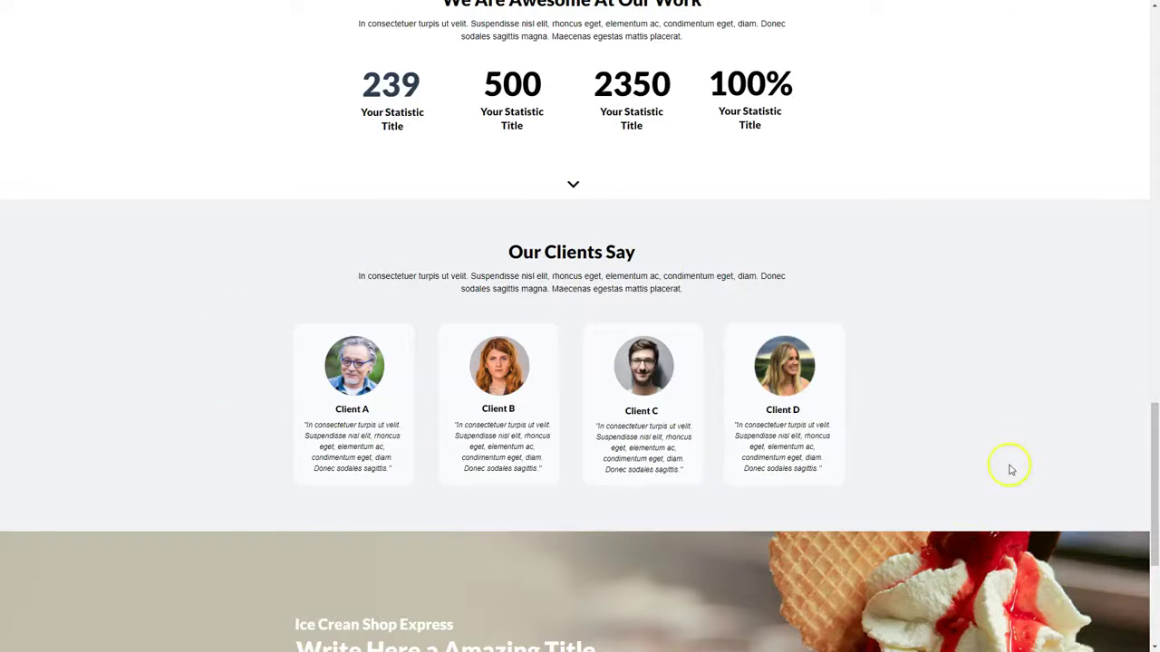
scroll(625, 564, "down", 4)
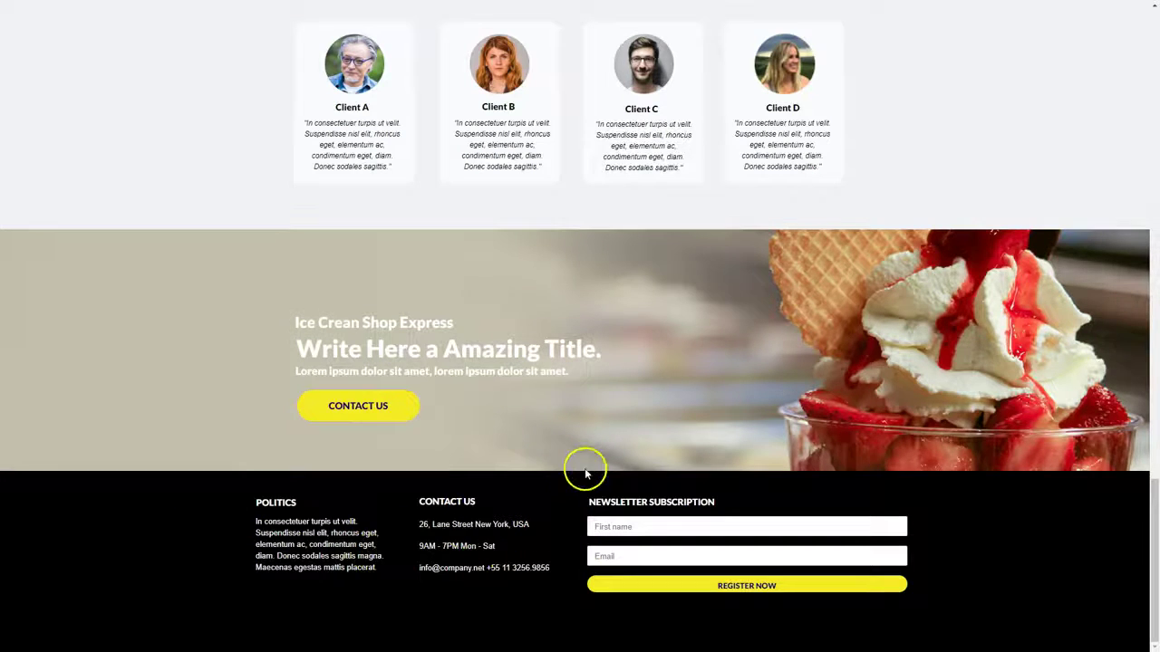
scroll(585, 472, "up", 3)
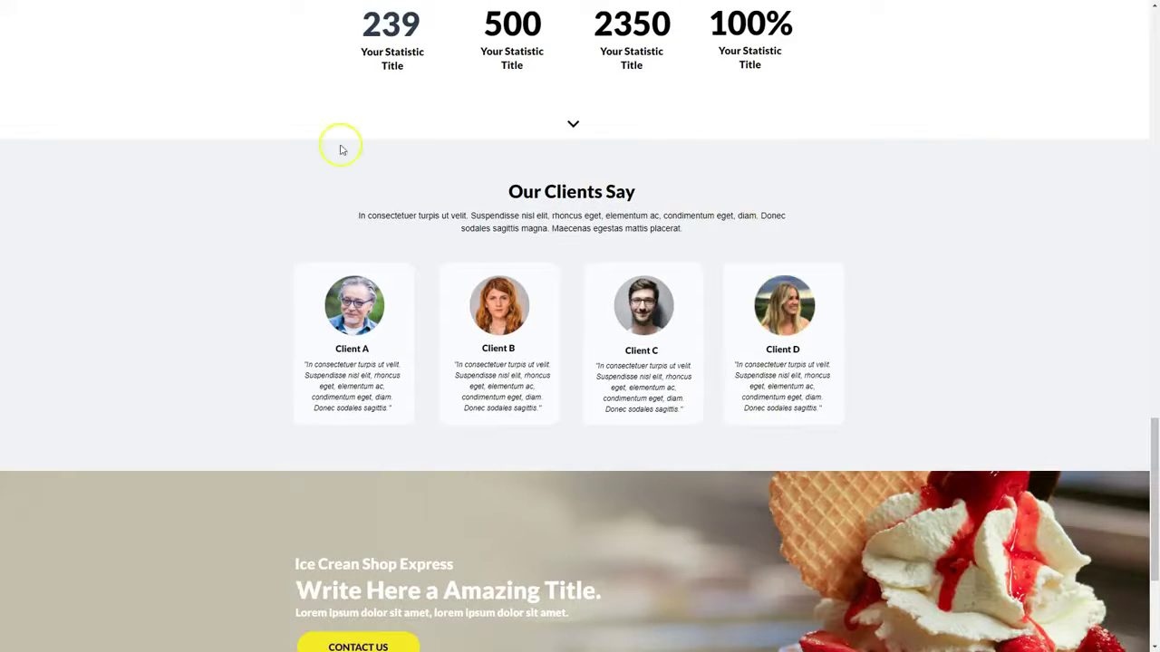
scroll(509, 457, "down", 3)
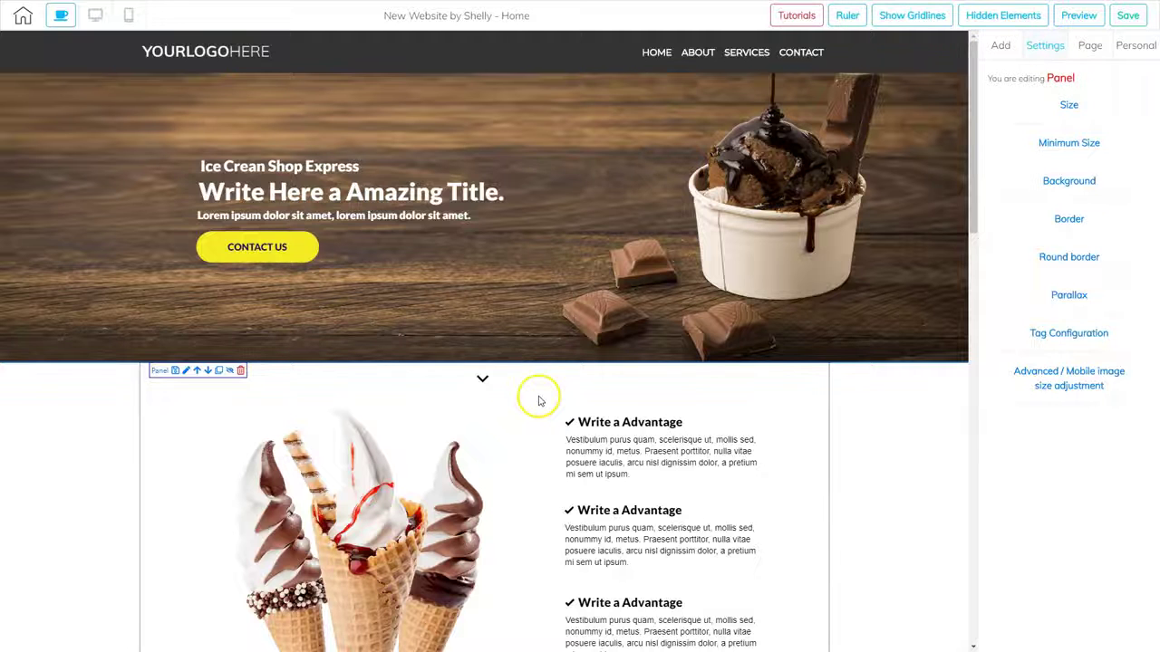
Add the Express Testimonial panel from the Testimonials panel category to the page.
left_click(1000, 47)
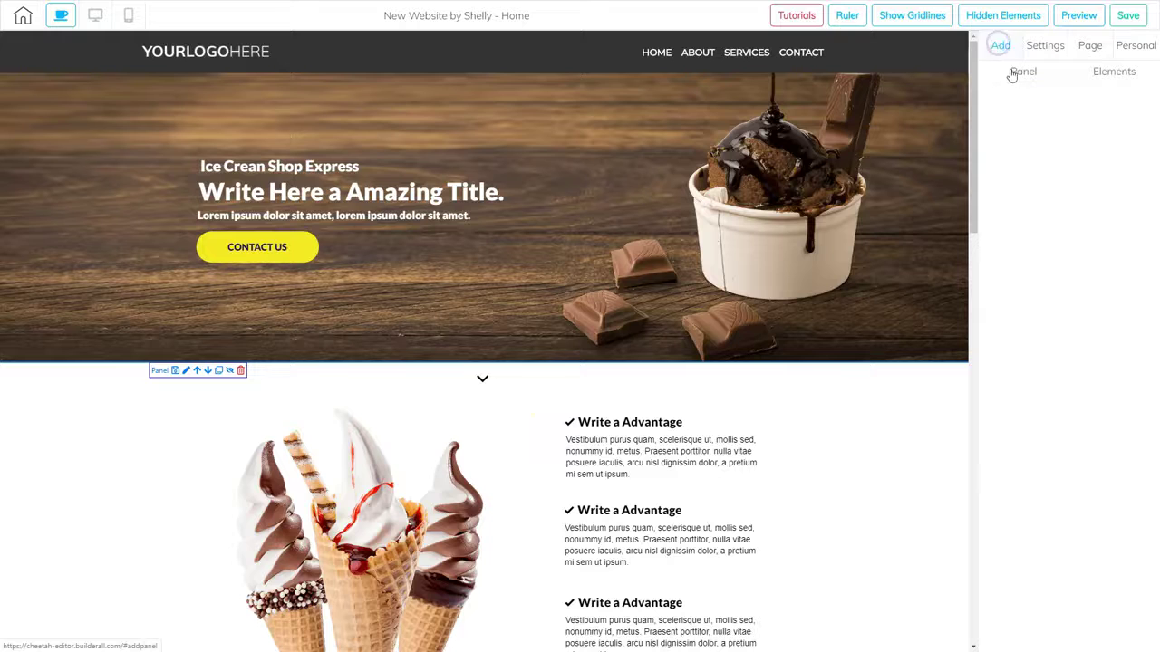
left_click(1018, 72)
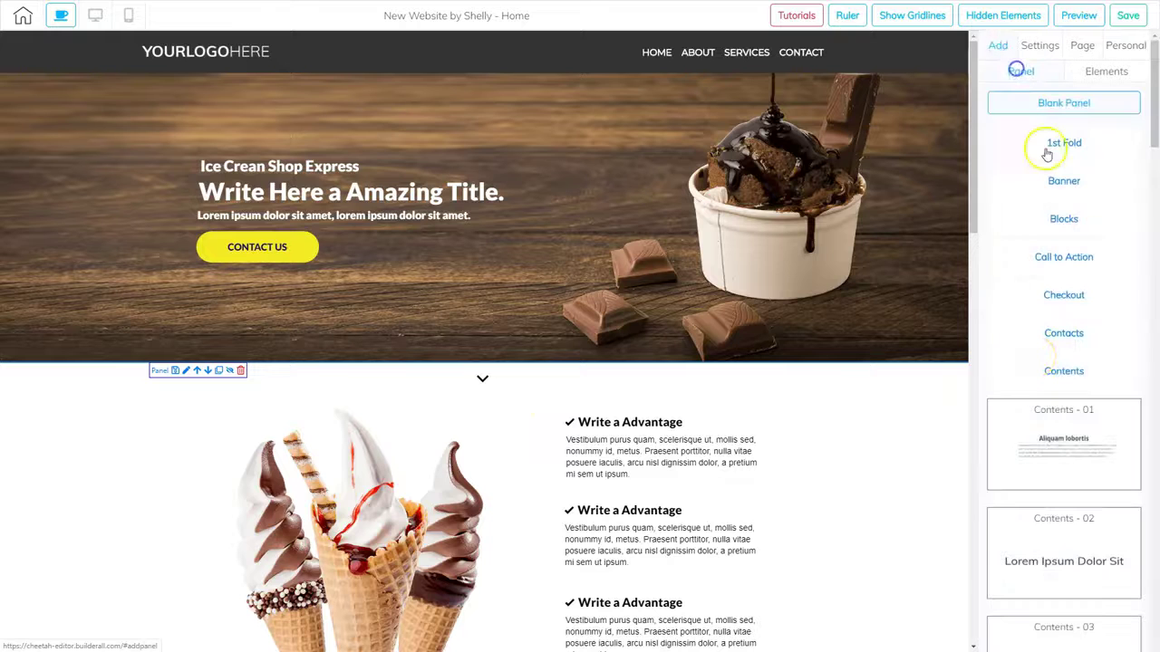
left_click(1063, 370)
scroll(1063, 486, "down", 1)
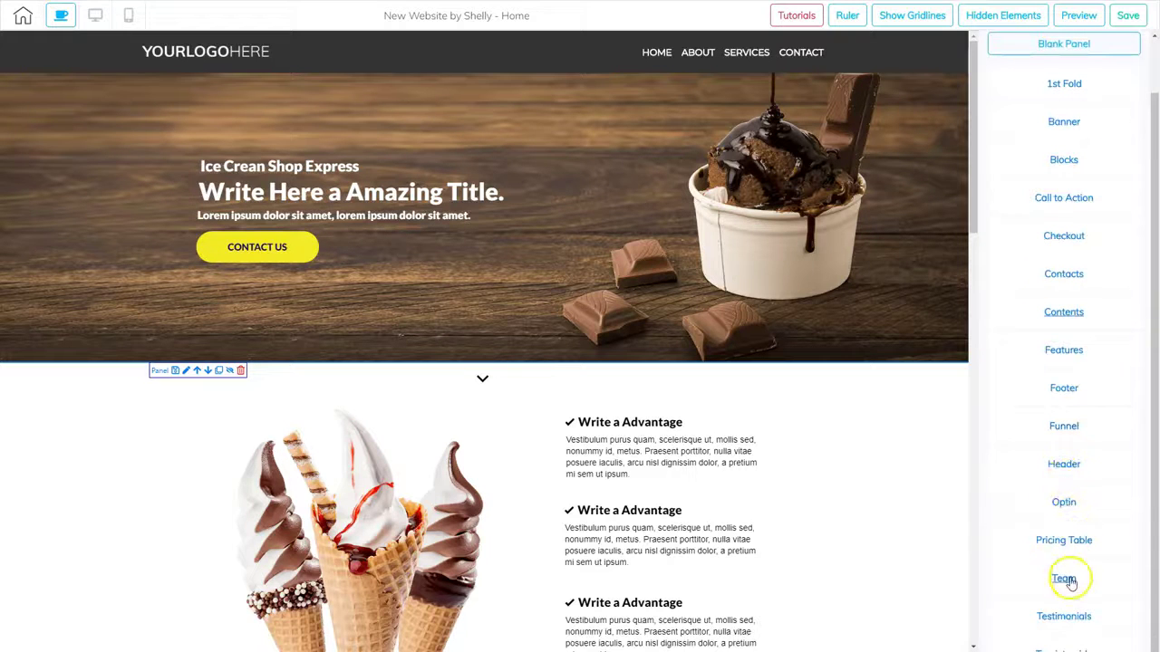
left_click(1064, 616)
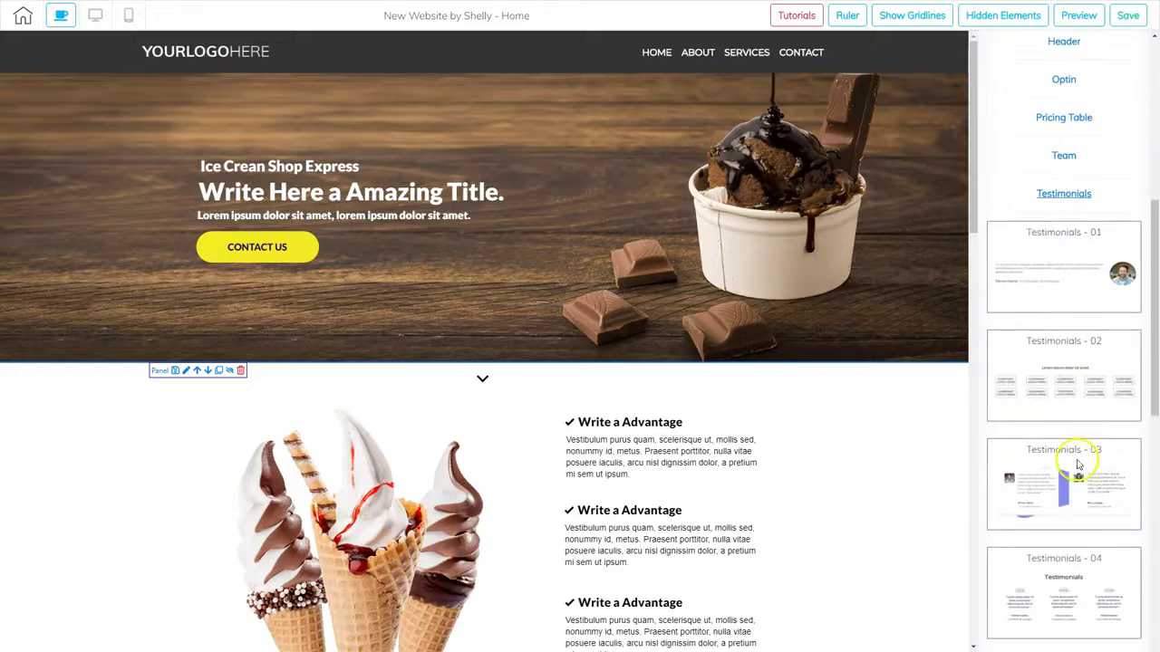
scroll(1049, 503, "down", 6)
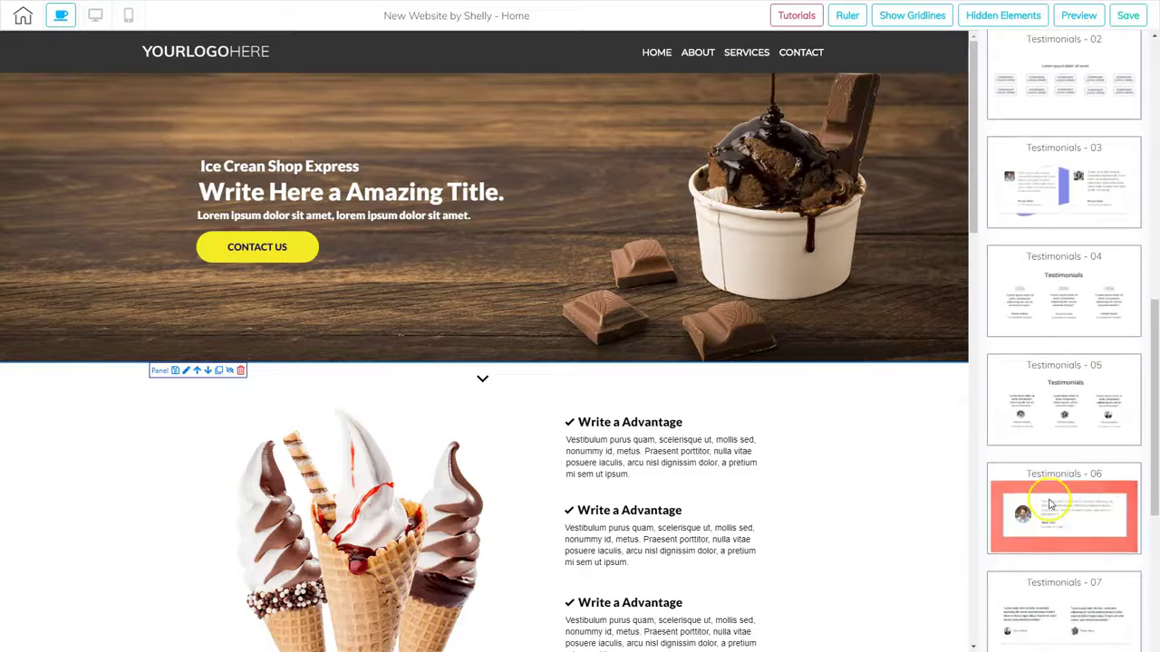
scroll(1050, 504, "down", 4)
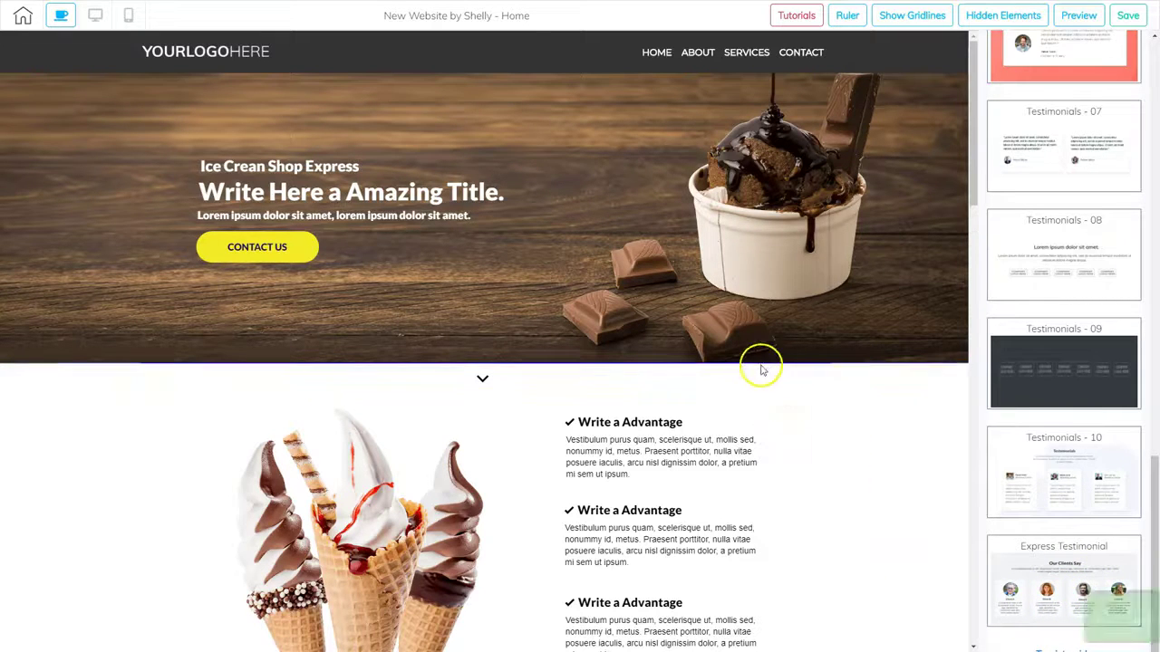
Move the Our Clients Say panel up one place, above the empty panel.
scroll(759, 426, "down", 3)
scroll(755, 461, "down", 15)
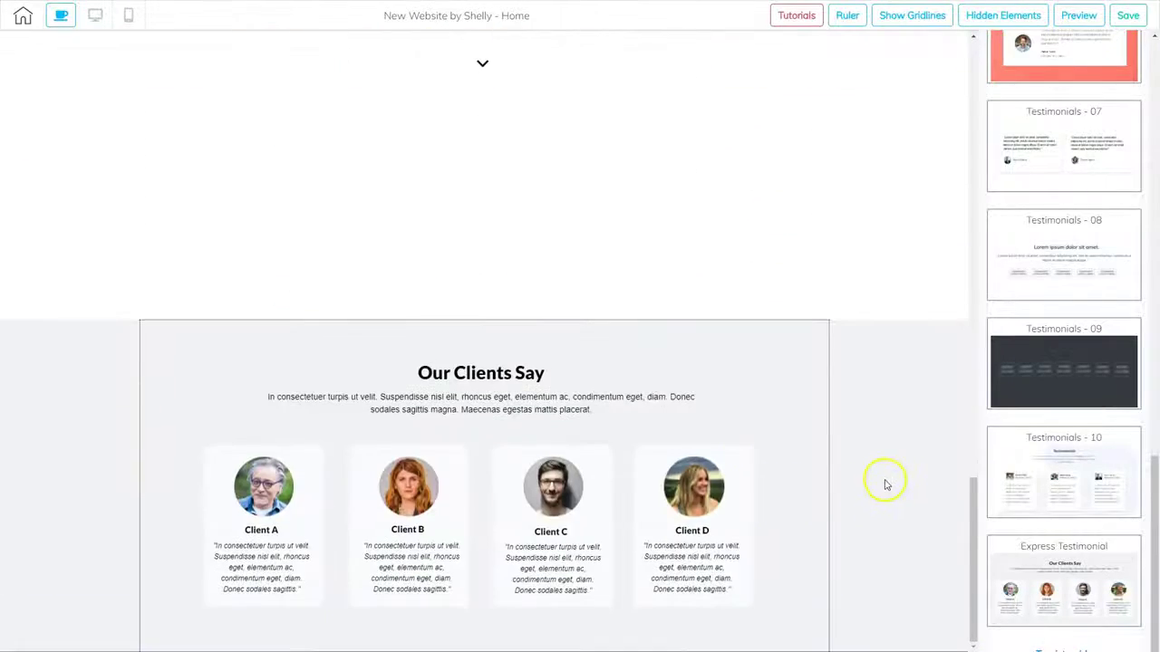
left_click(883, 501)
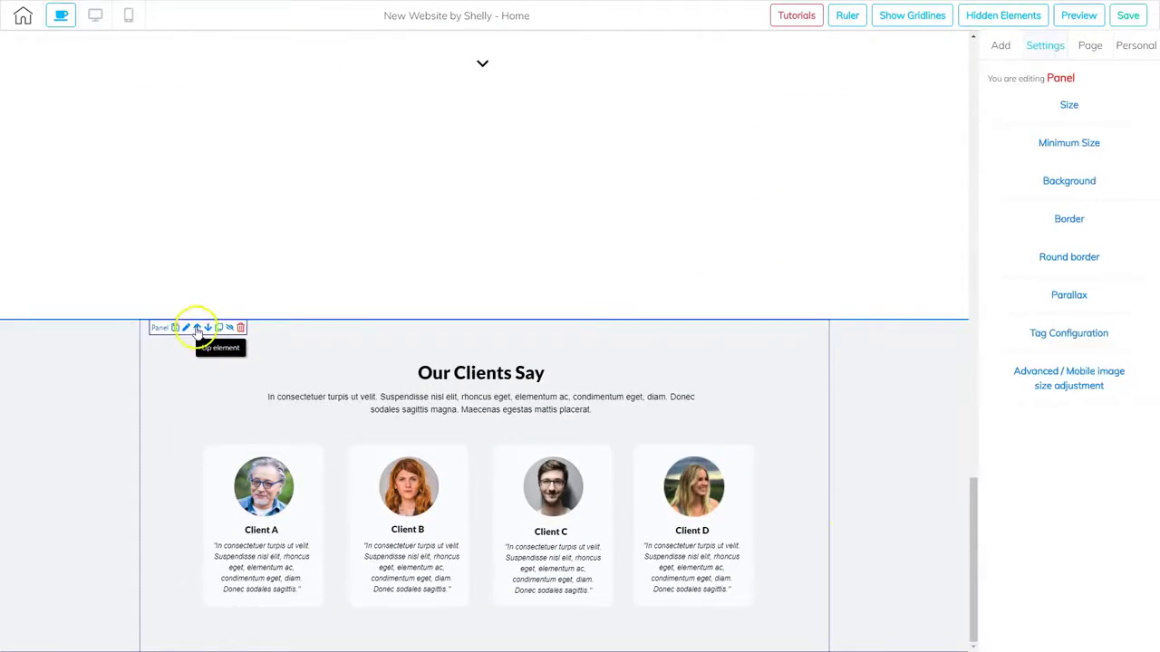
scroll(785, 320, "down", 3)
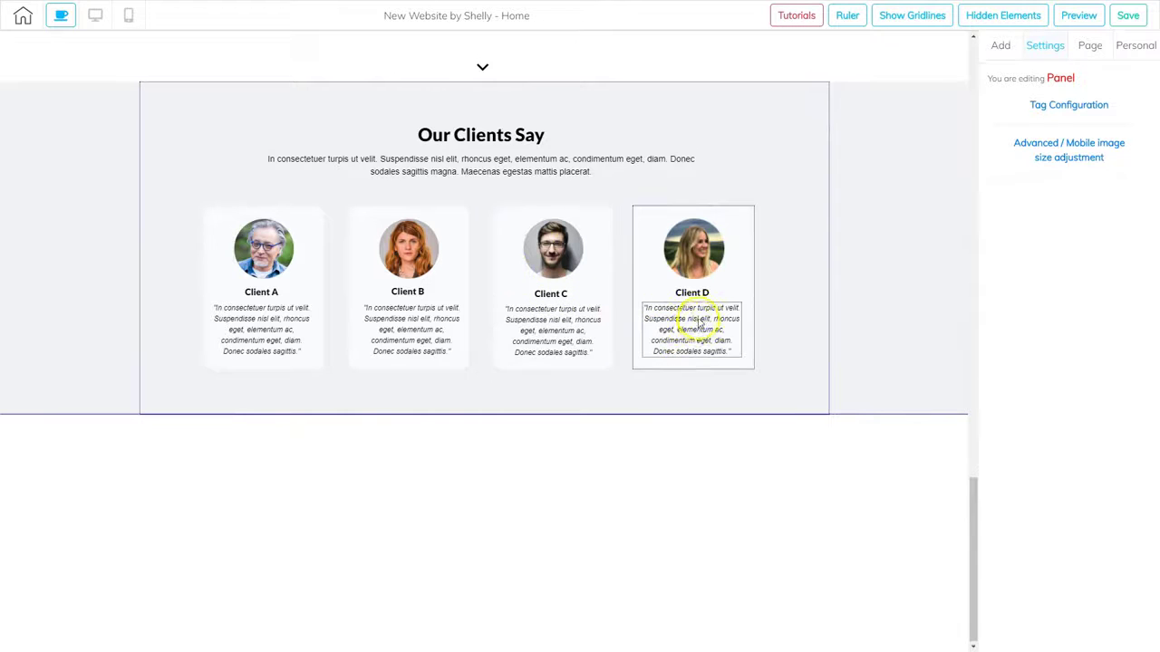
scroll(746, 356, "up", 2)
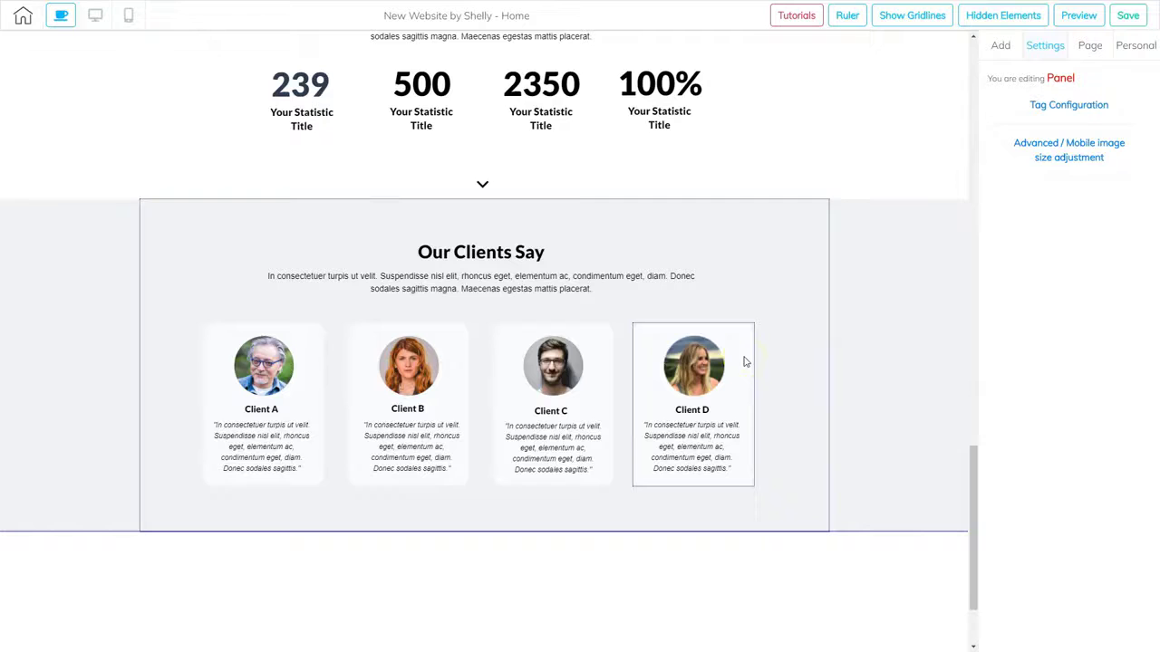
Add the Ice Cream Shop Banner 04 panel from the Banner category to the page.
left_click(997, 45)
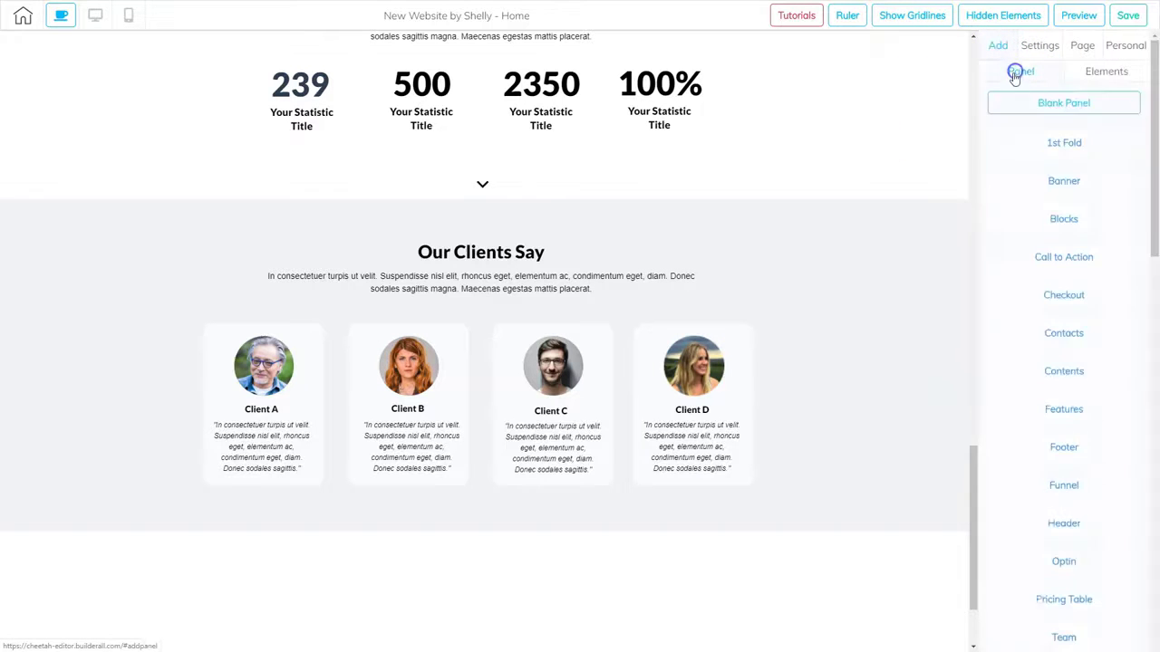
left_click(1063, 182)
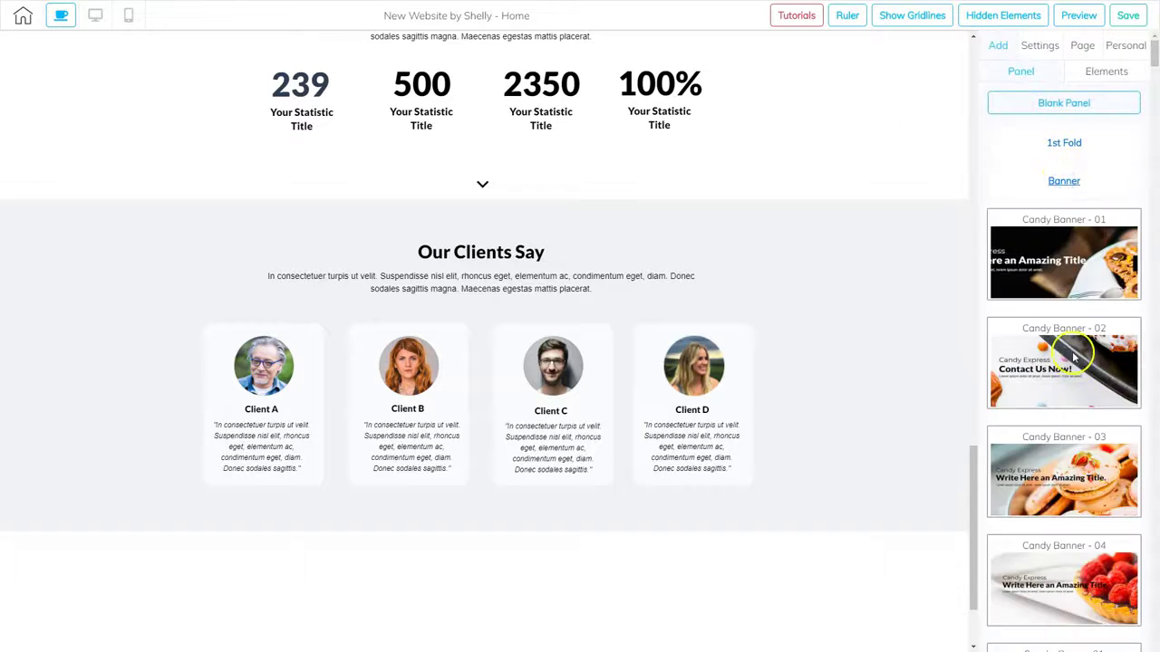
scroll(1067, 513, "down", 5)
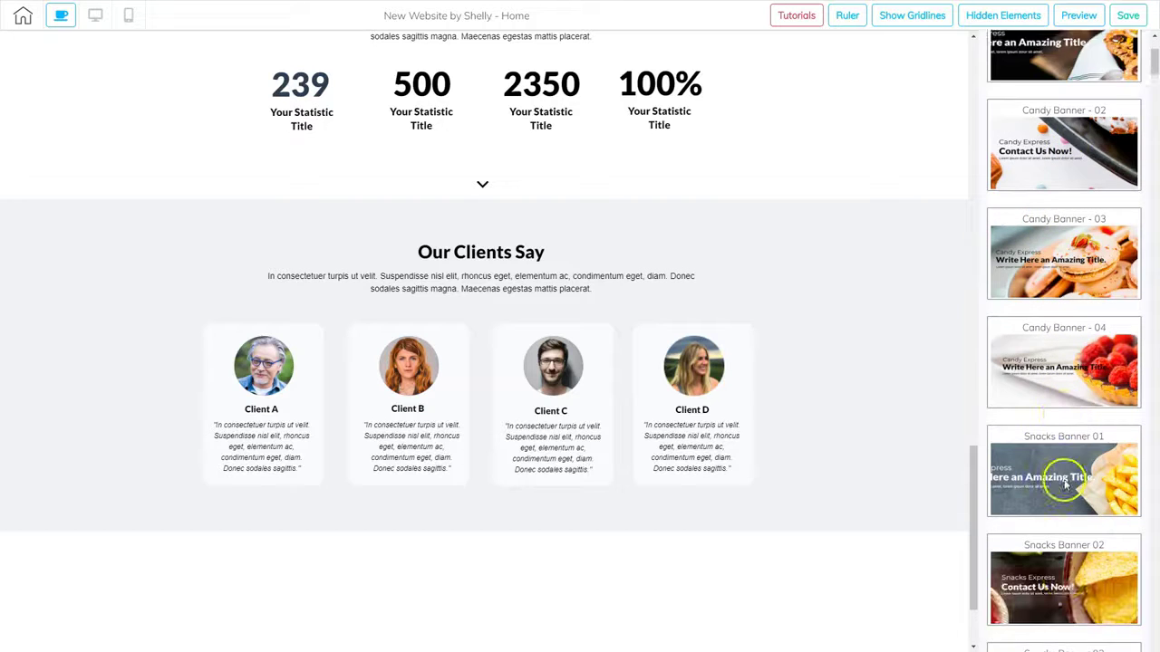
scroll(1065, 474, "down", 6)
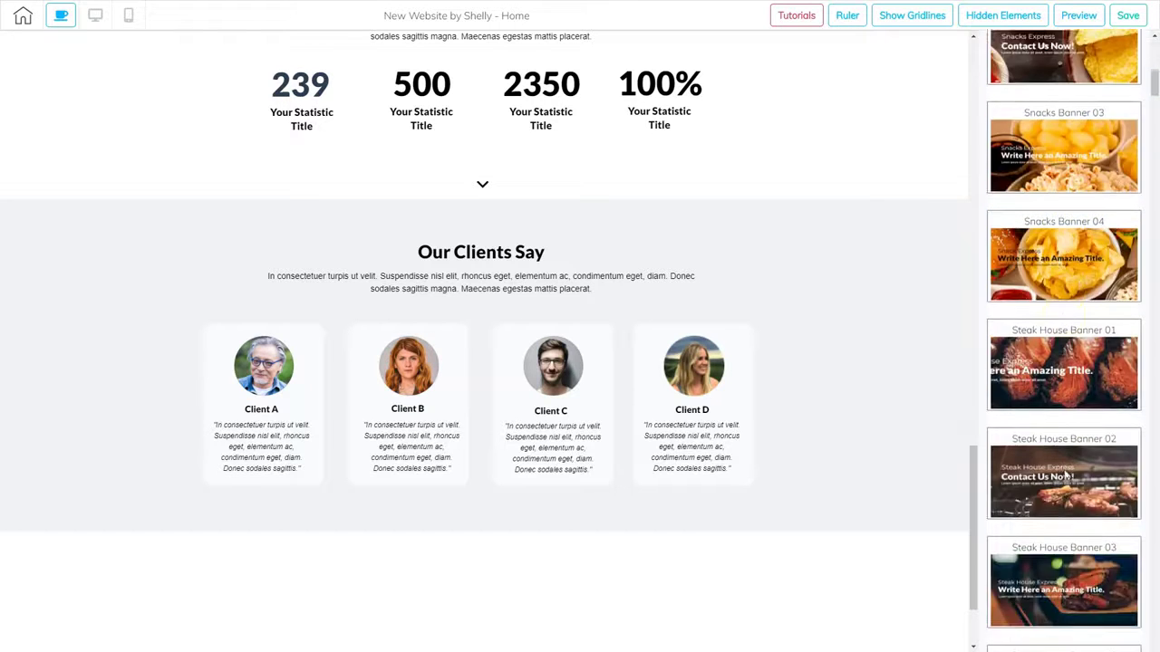
scroll(1065, 474, "down", 8)
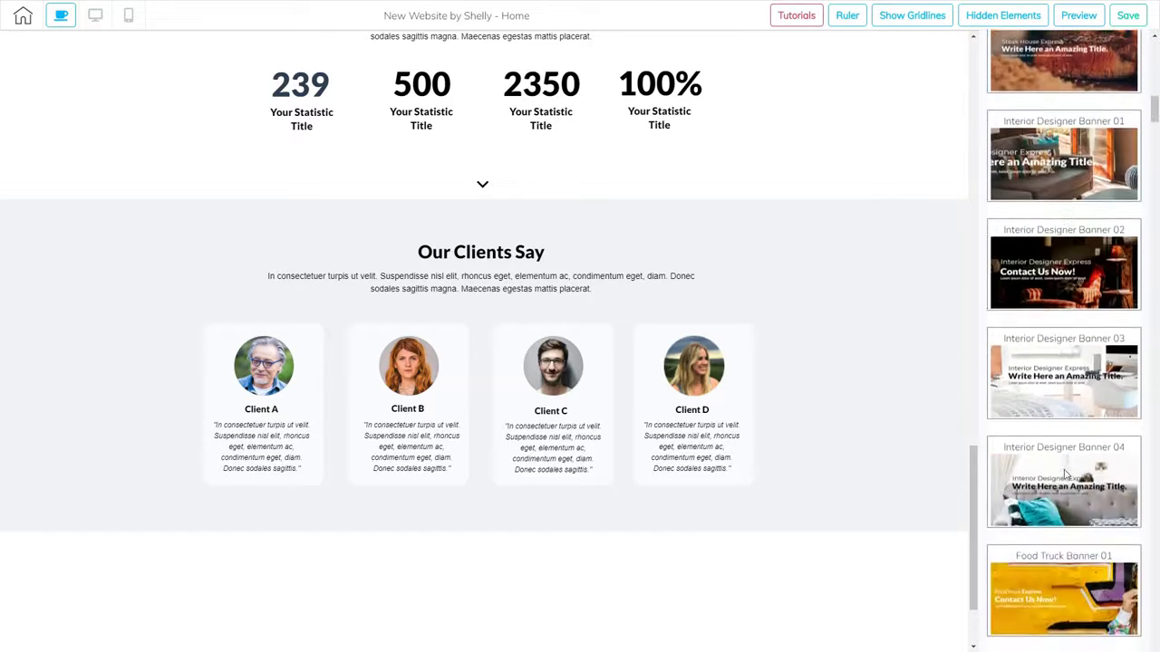
scroll(1063, 469, "down", 4)
left_click(1067, 457)
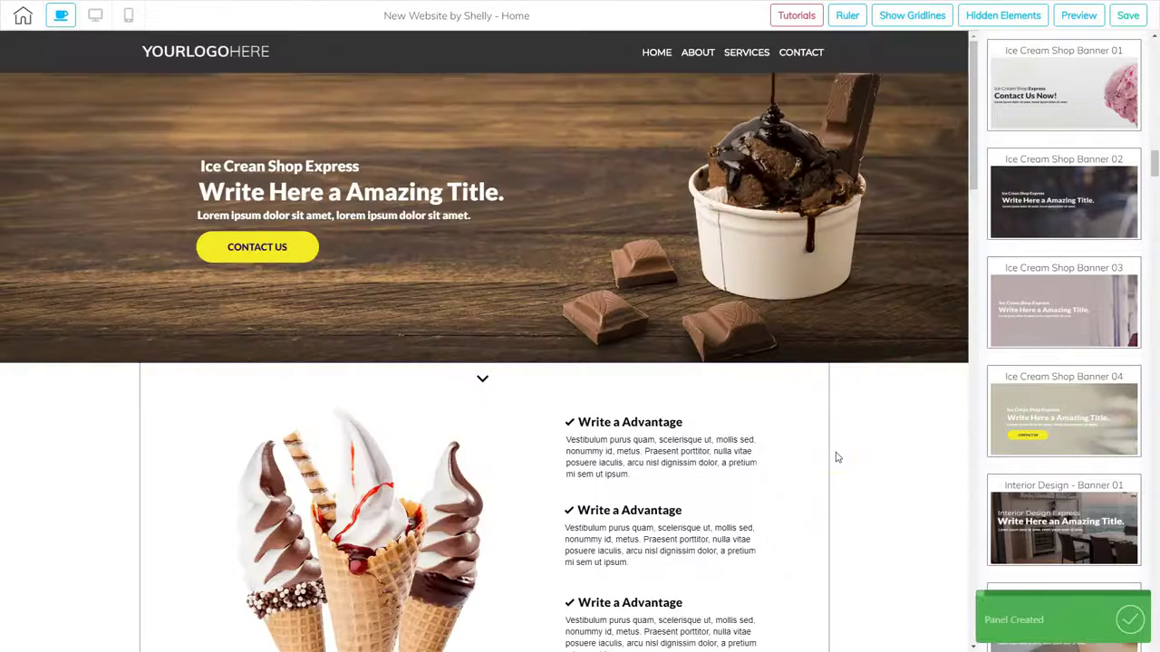
Move the new contact banner up directly beneath the client testimonials and delete the empty panel below it.
scroll(834, 456, "down", 4)
scroll(808, 480, "down", 16)
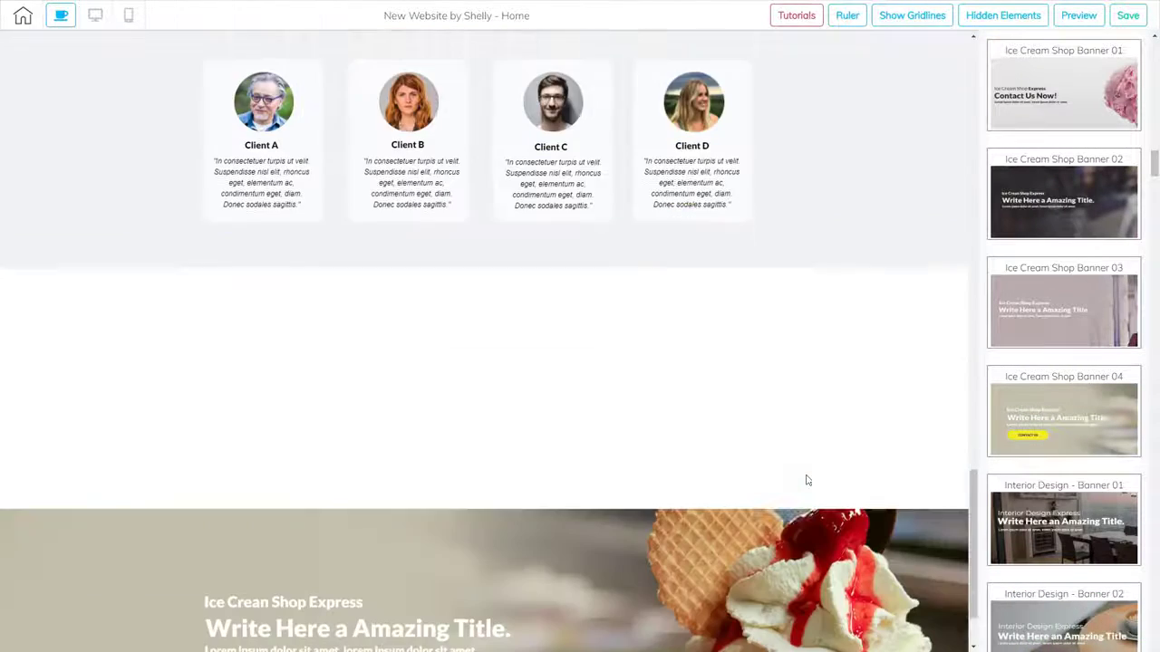
scroll(808, 480, "down", 3)
left_click(723, 548)
left_click(217, 437)
left_click(196, 421)
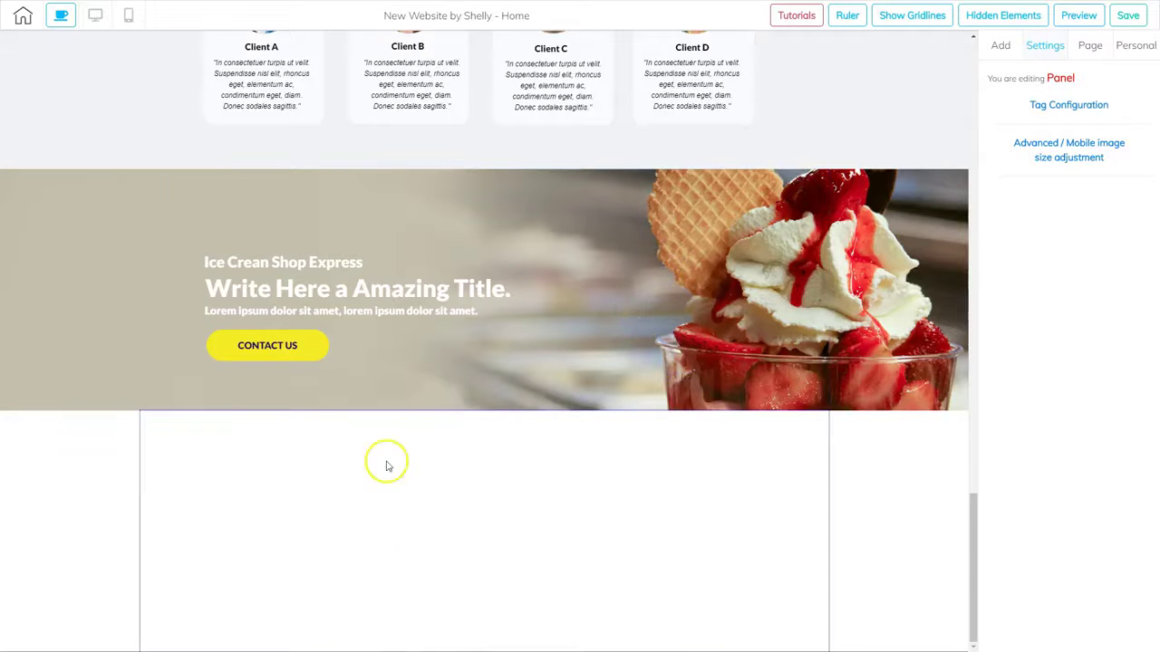
left_click(749, 512)
left_click(241, 418)
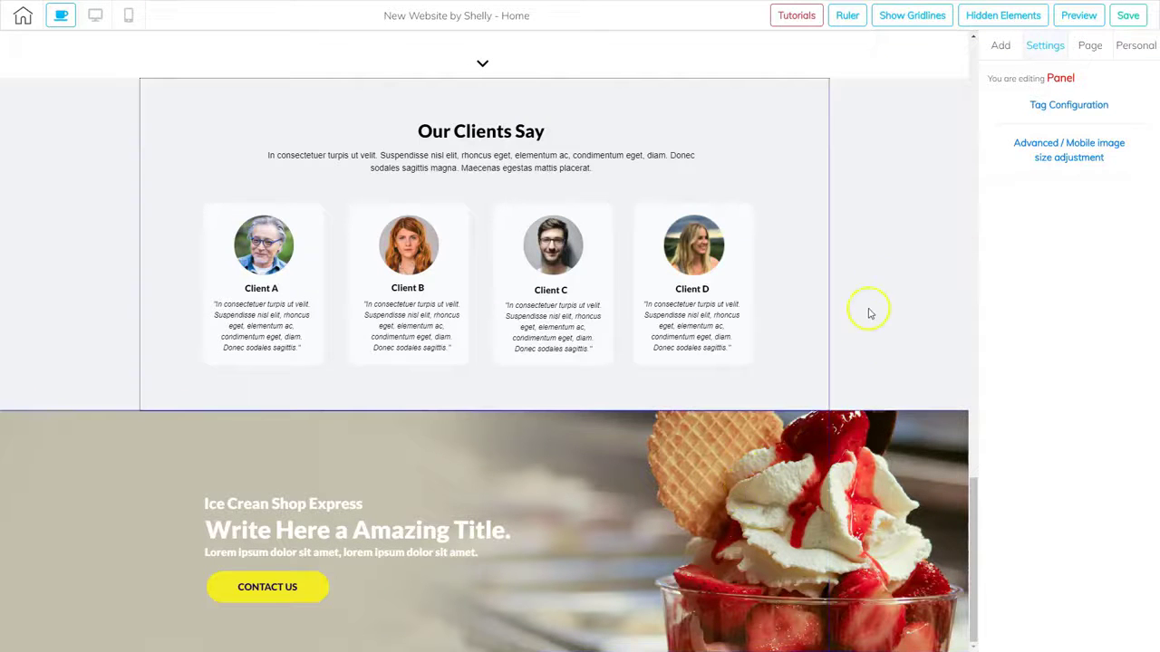
Add the Express Footer panel from the Footer category below the contact banner.
left_click(1001, 45)
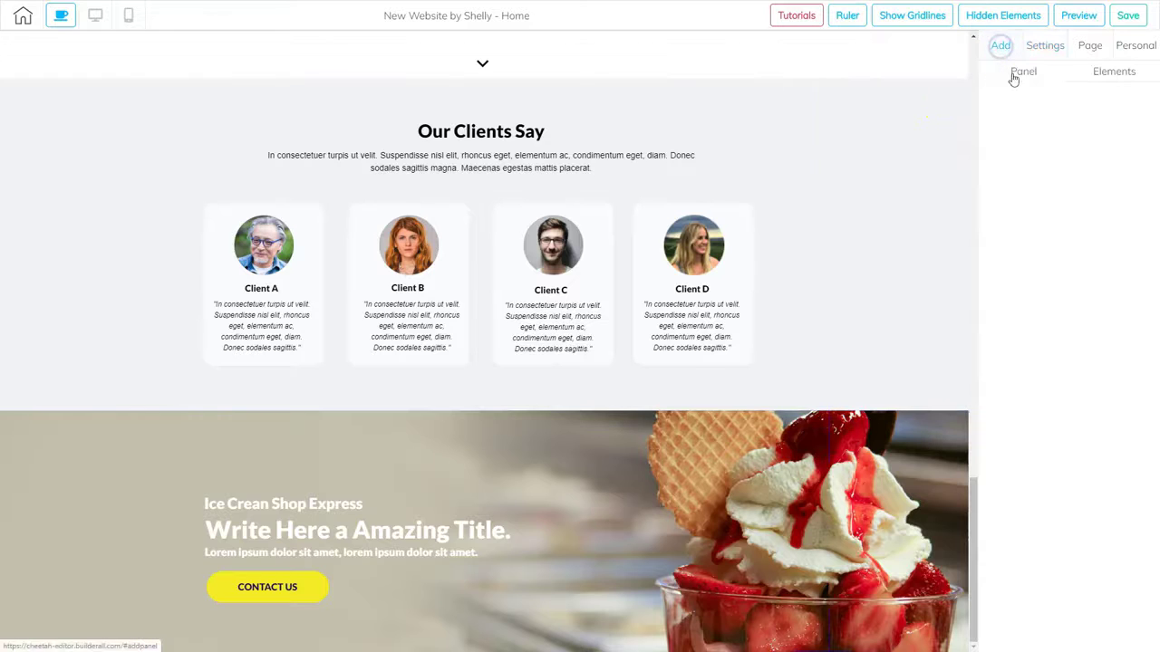
left_click(1022, 73)
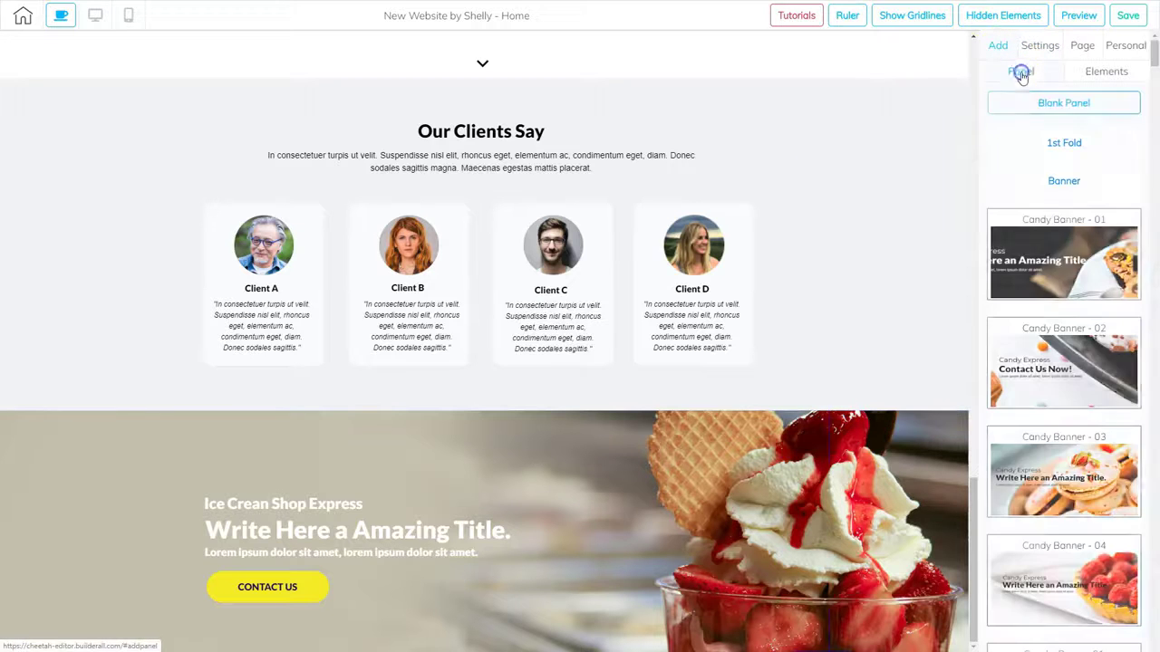
left_click(1064, 183)
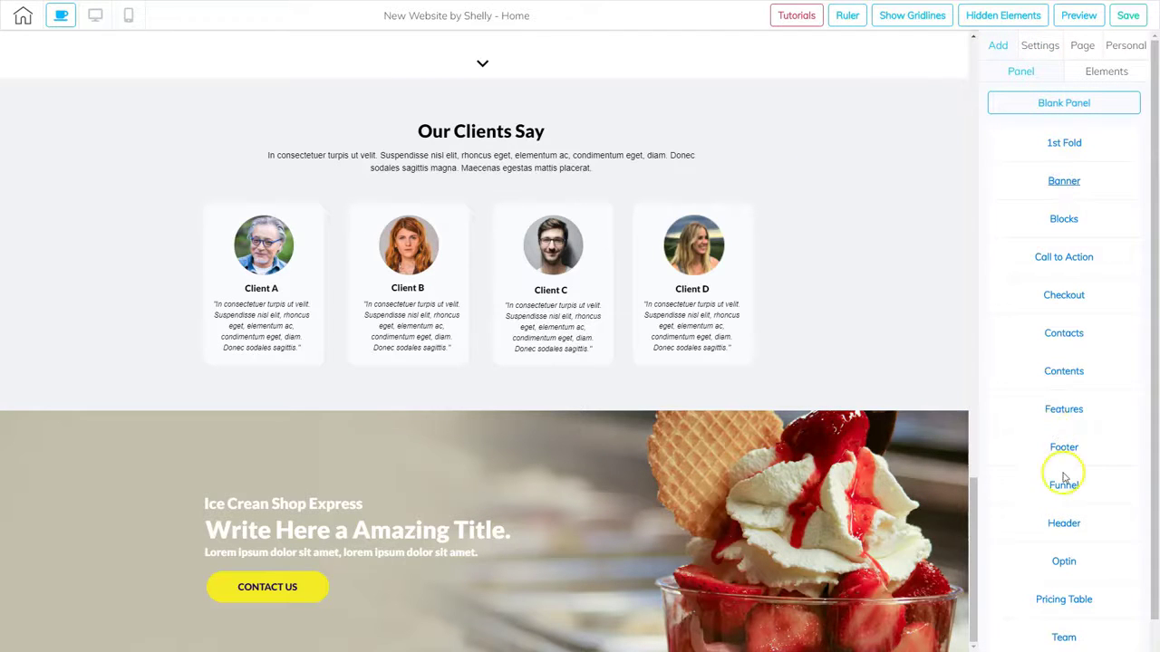
left_click(1064, 448)
scroll(1065, 480, "down", 4)
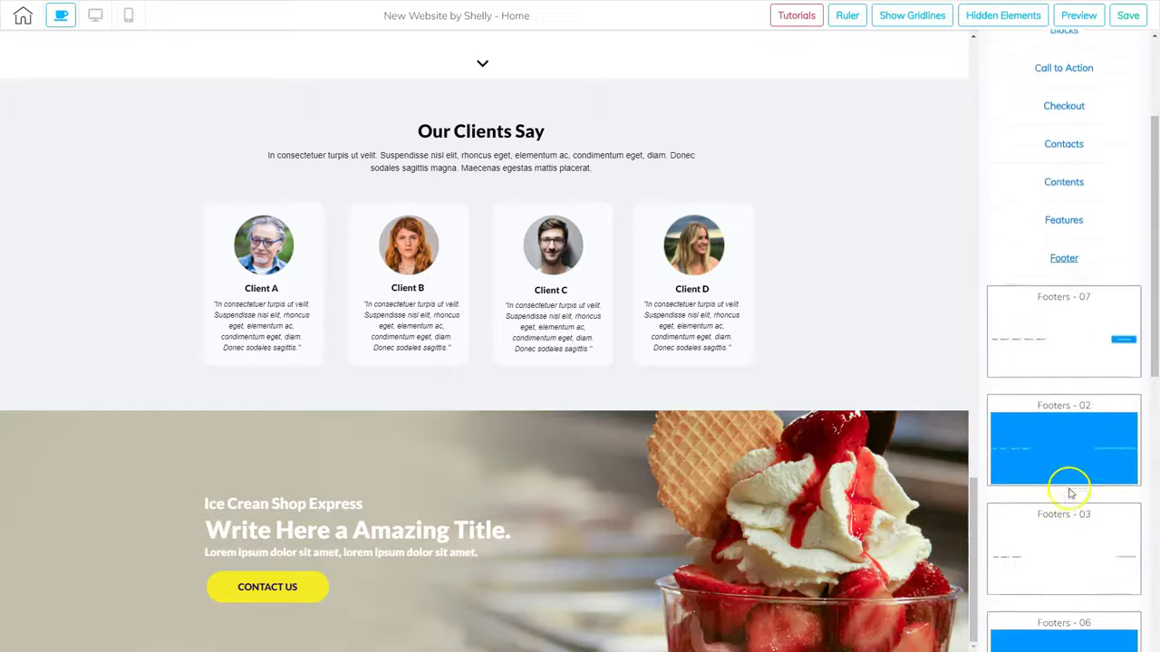
scroll(1066, 498, "down", 8)
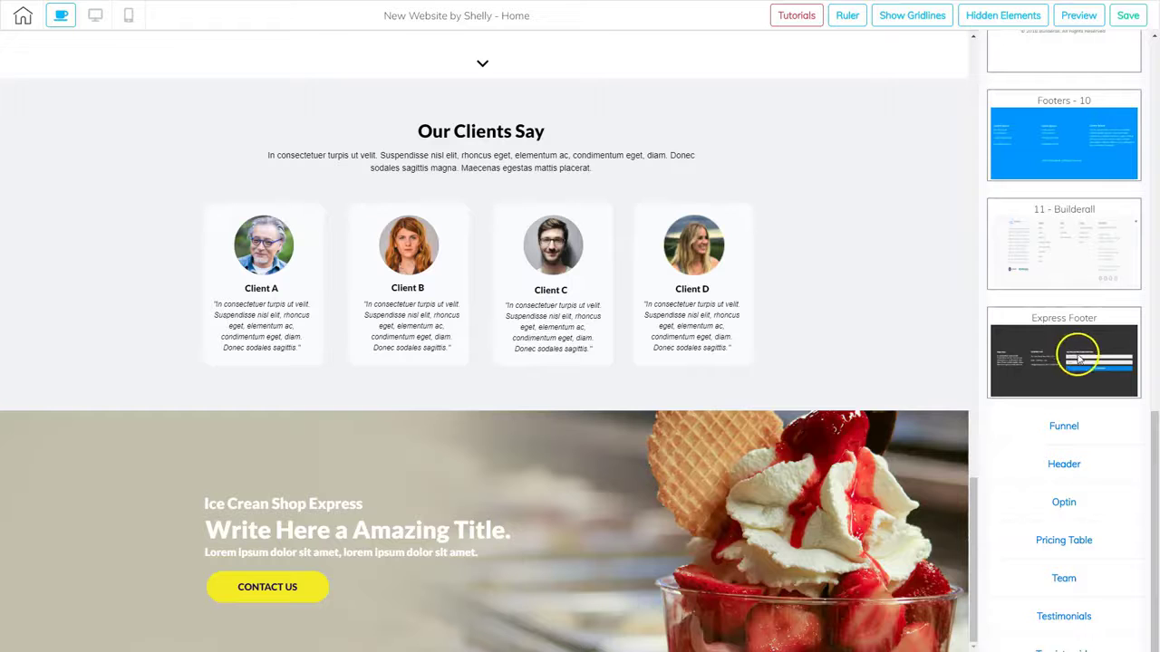
left_click(721, 472)
scroll(722, 472, "down", 8)
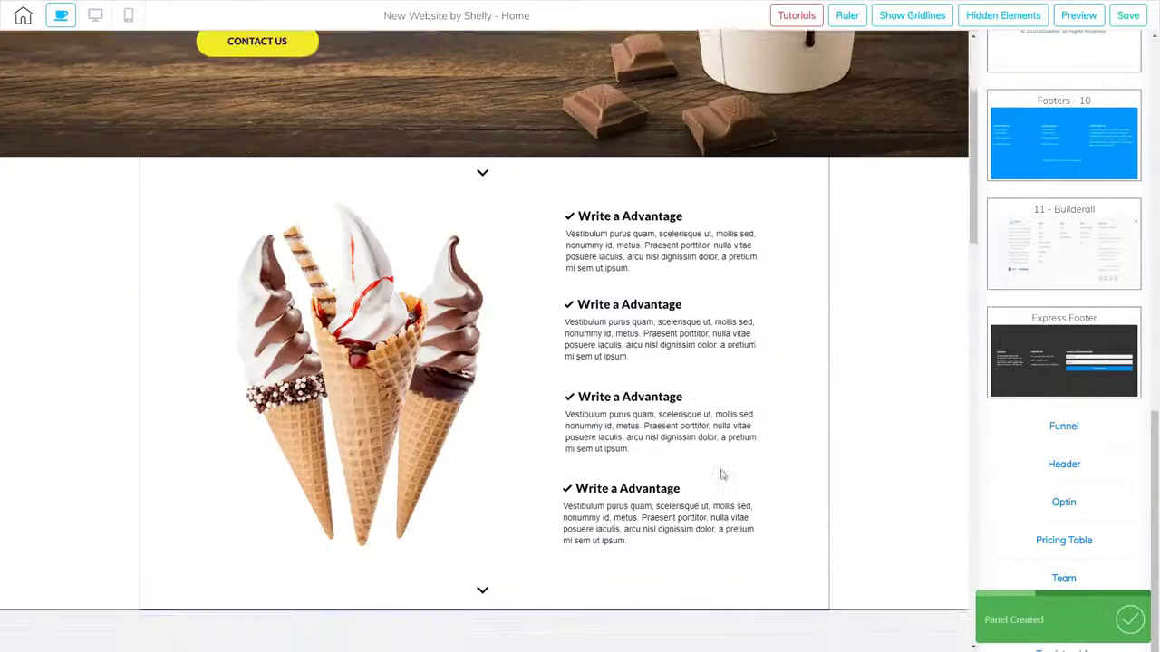
scroll(722, 472, "down", 10)
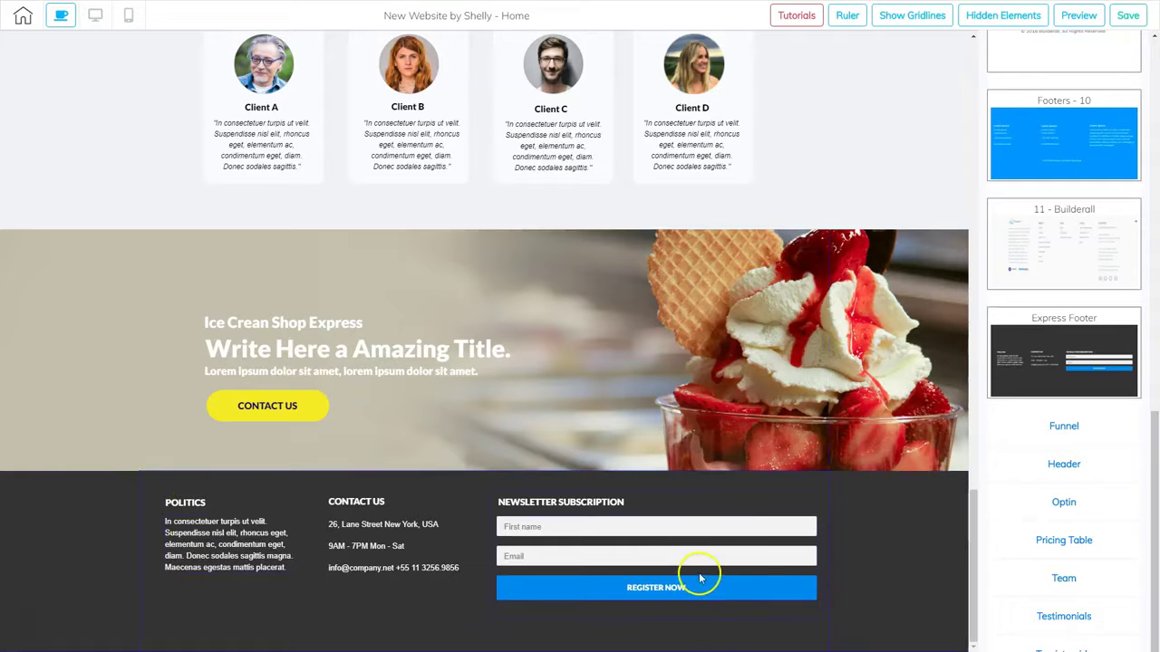
Change the newsletter form's Register Now button background from the footer's default to yellow D8CA36.
left_click(842, 563)
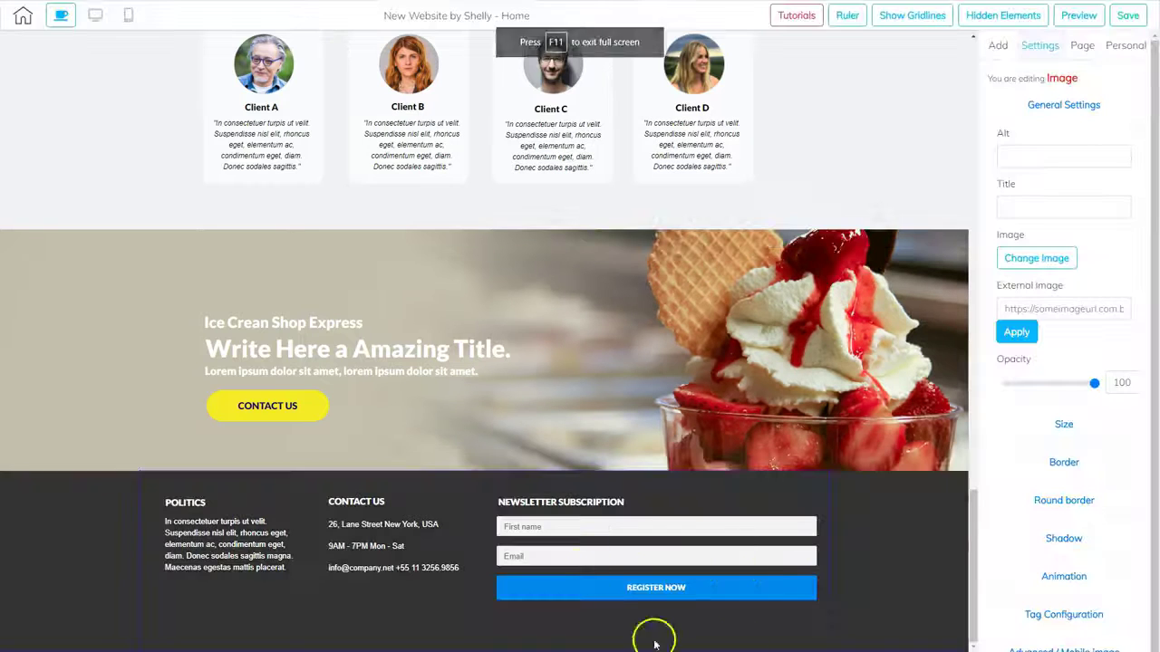
left_click(663, 563)
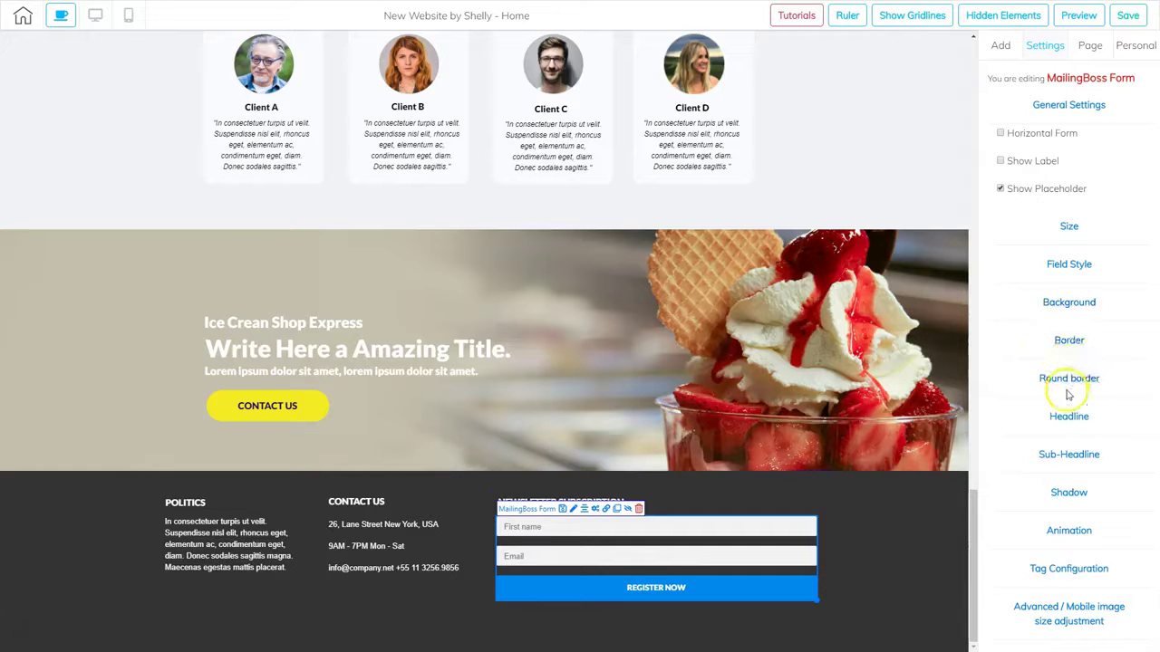
left_click(1068, 305)
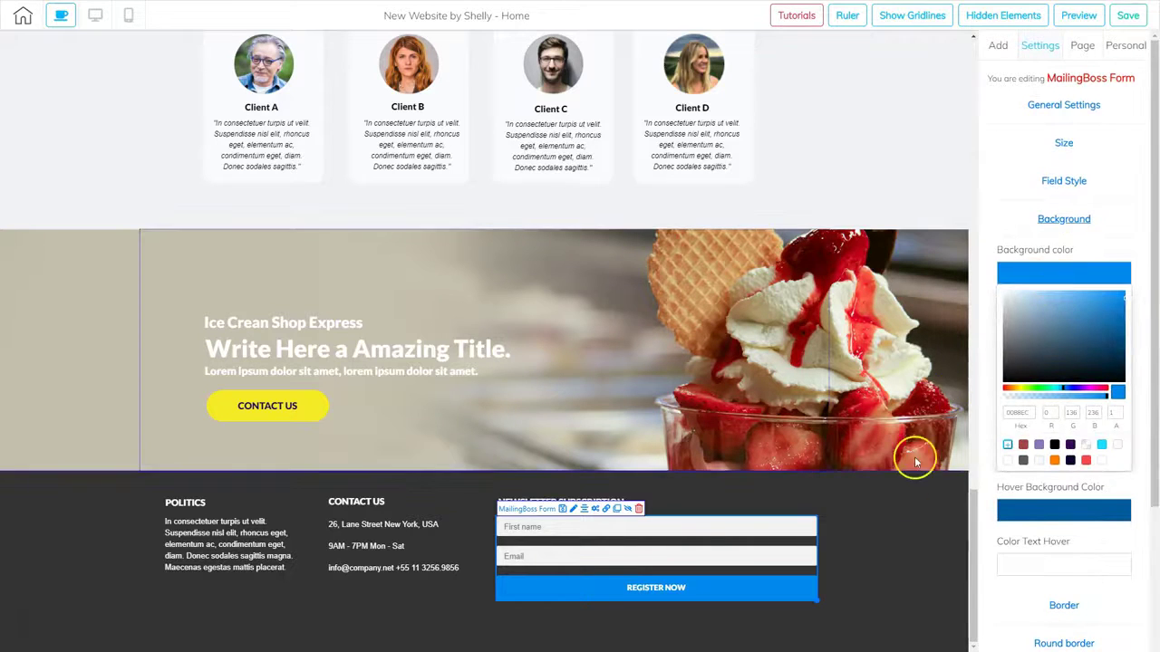
left_click(1068, 277)
left_click(1069, 276)
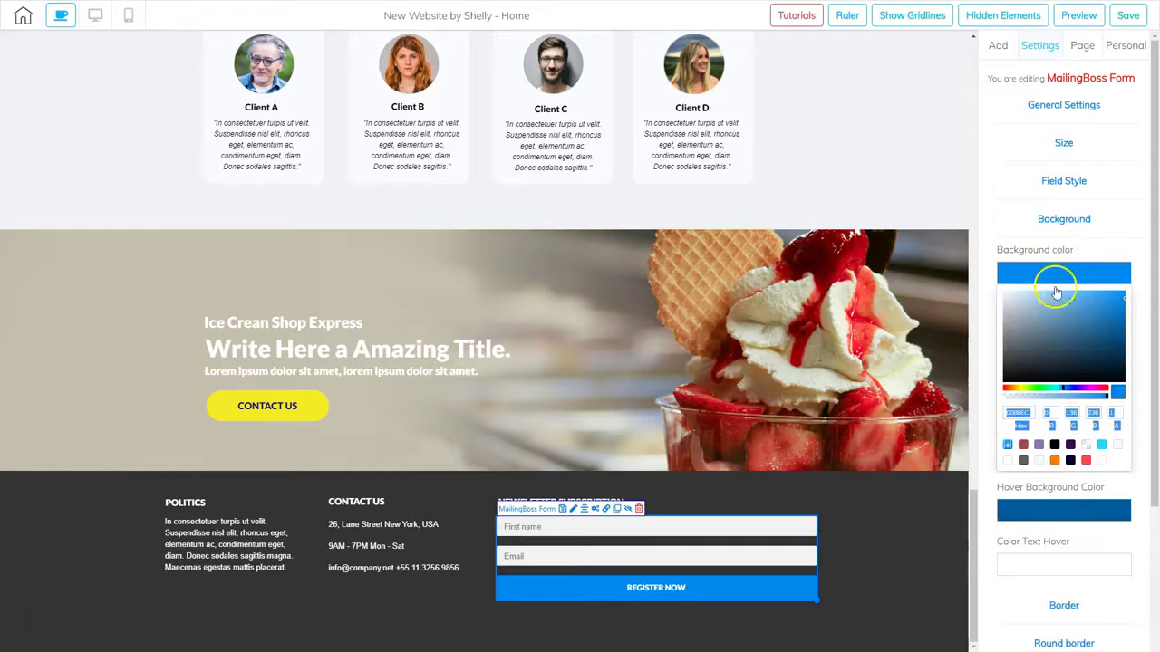
left_click(1018, 388)
left_click_drag(1037, 354, 1095, 309)
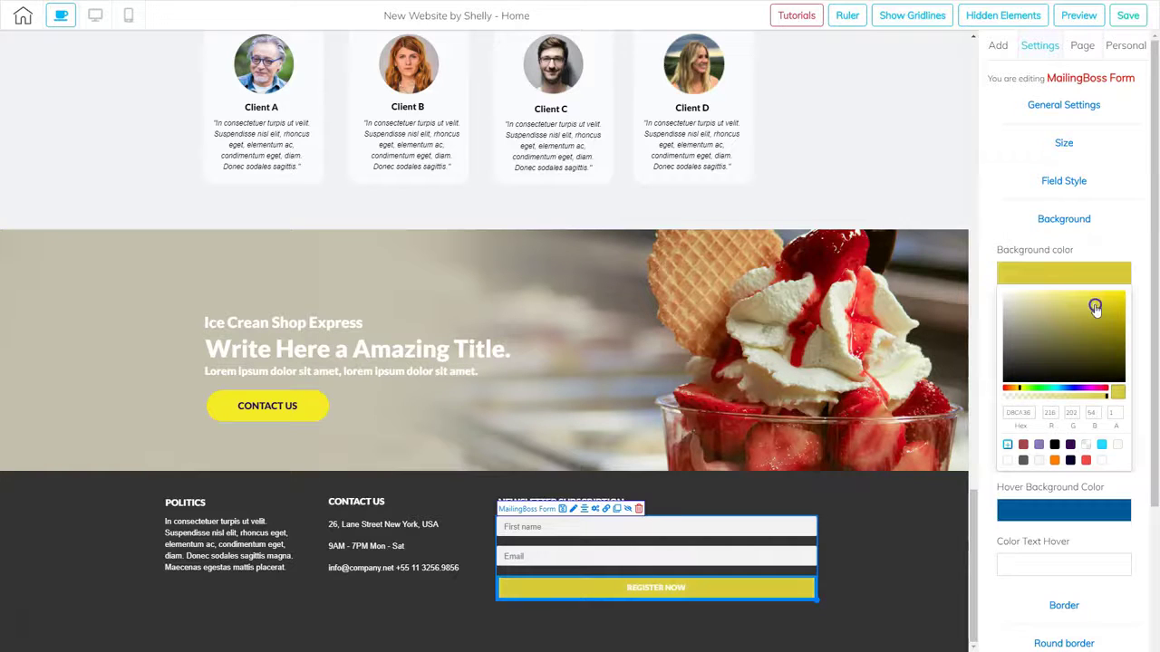
left_click(1042, 515)
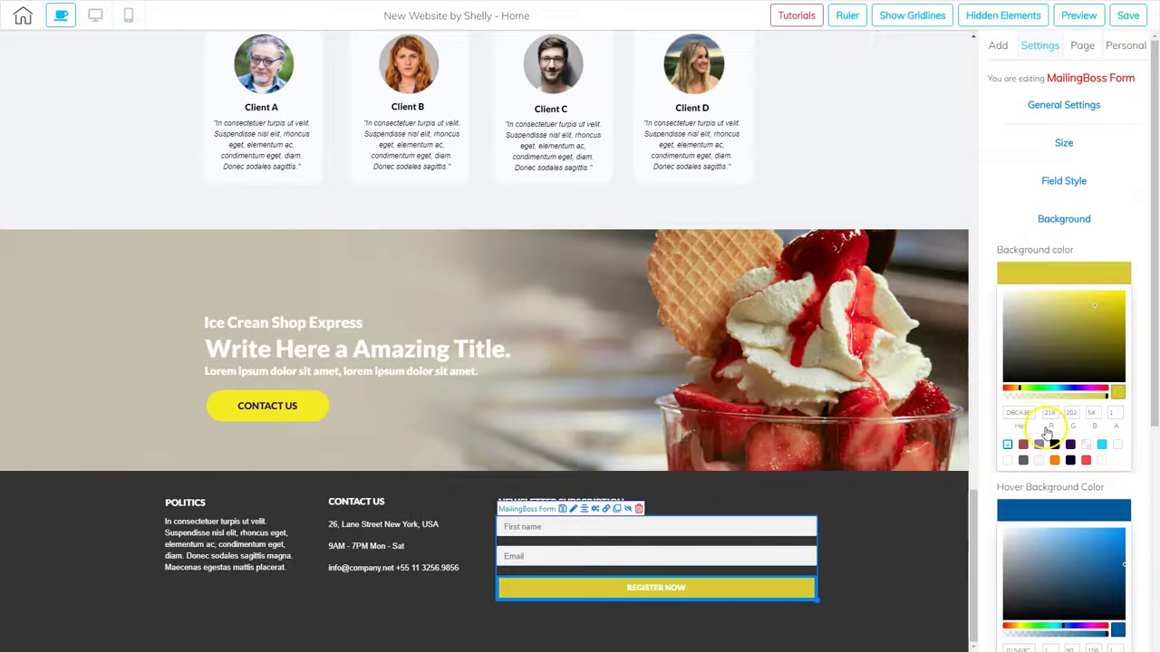
Set the background colour of the newsletter form's Register Now button to bright yellow DFD629.
left_click(667, 590)
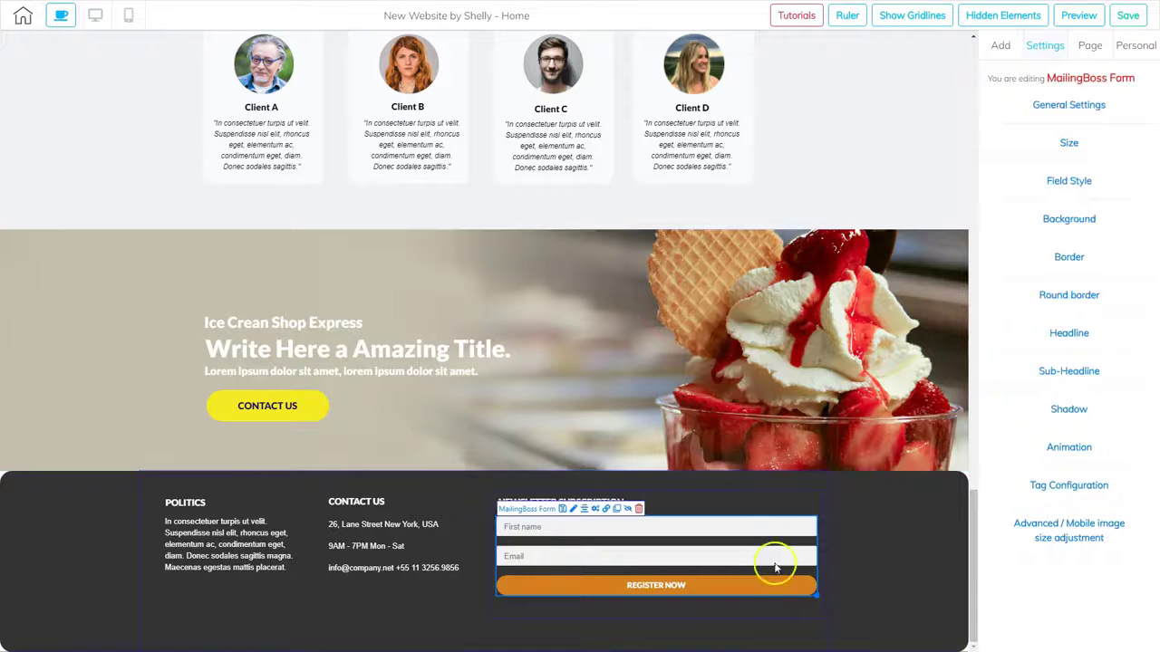
left_click(1068, 220)
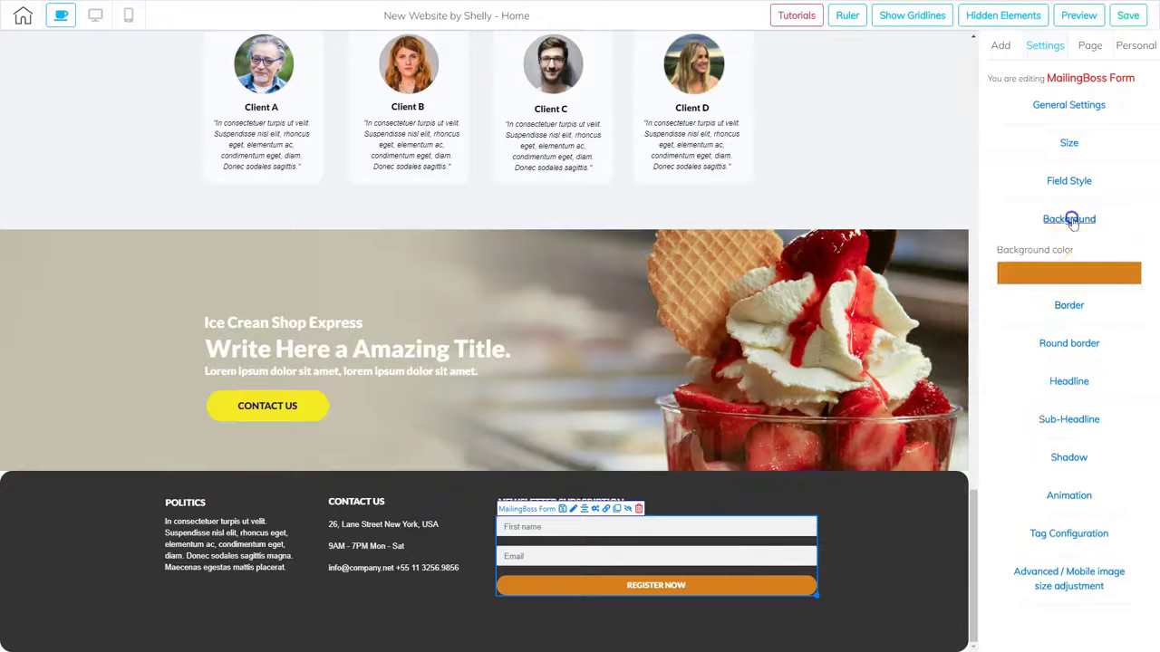
left_click(1070, 271)
left_click(1063, 272)
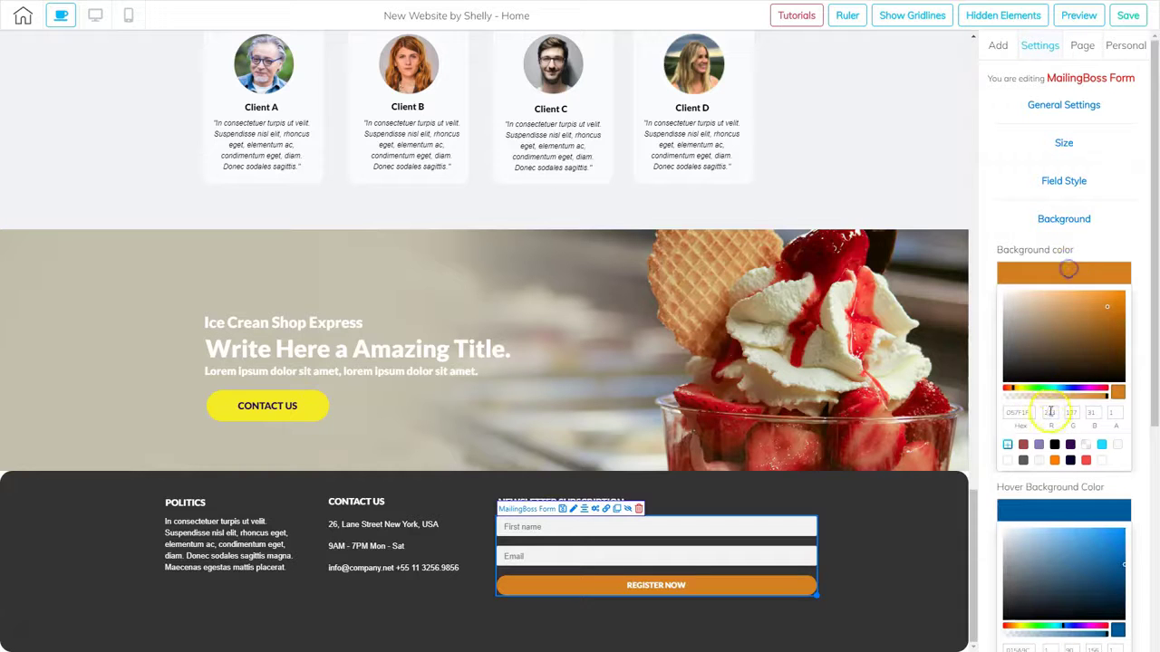
left_click_drag(1030, 391, 1019, 391)
left_click(1104, 307)
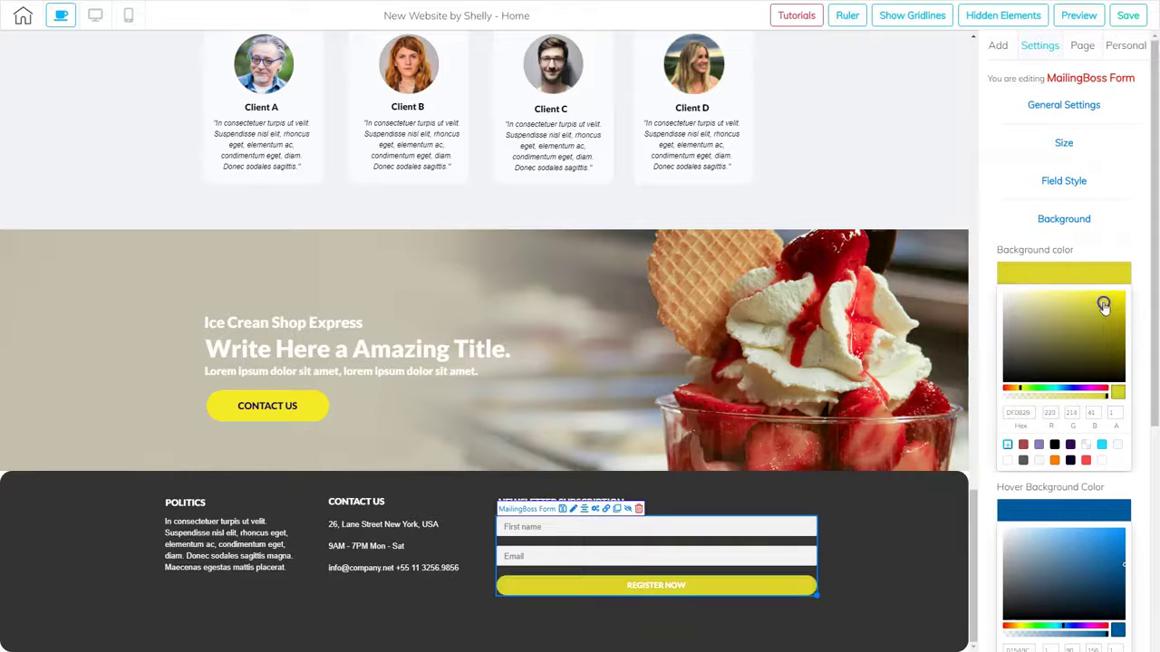
left_click(1078, 273)
Set the Register Now button's hover background colour to orange-brown C48426.
left_click(1059, 332)
left_click(1044, 333)
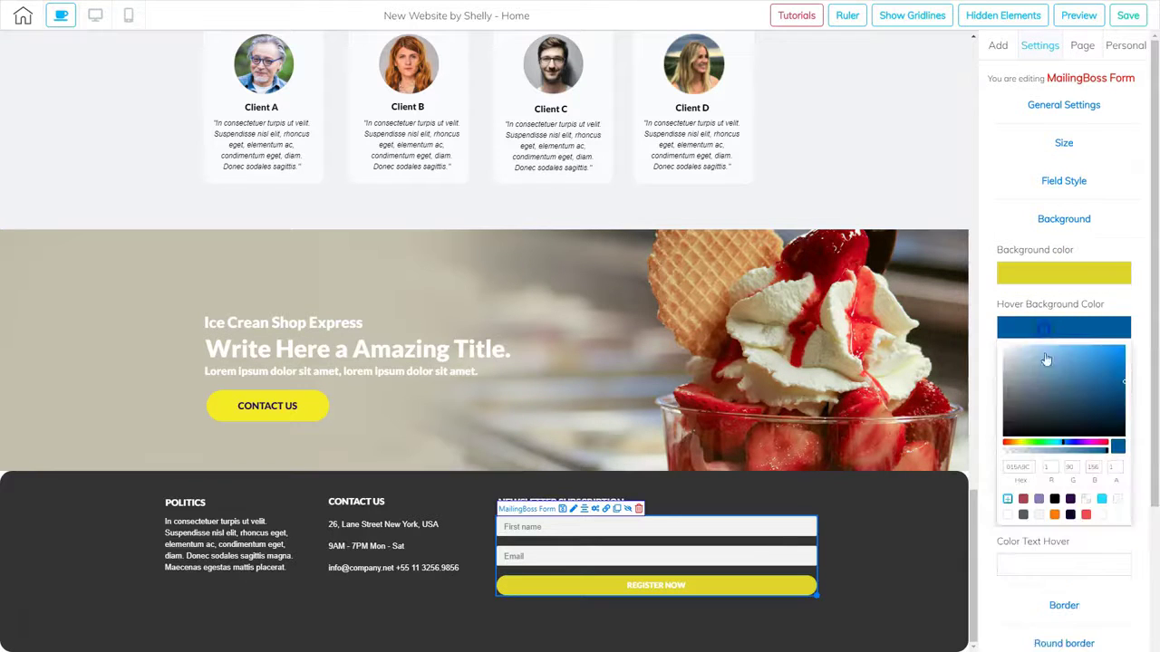
left_click(1014, 443)
left_click(1090, 382)
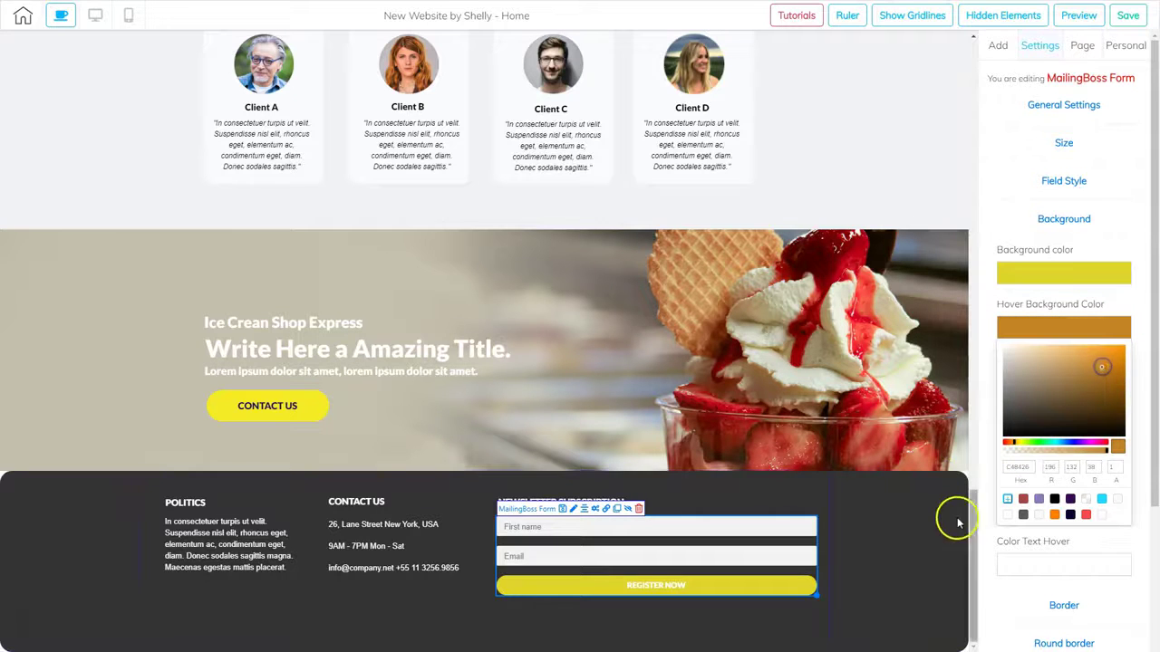
left_click(1084, 328)
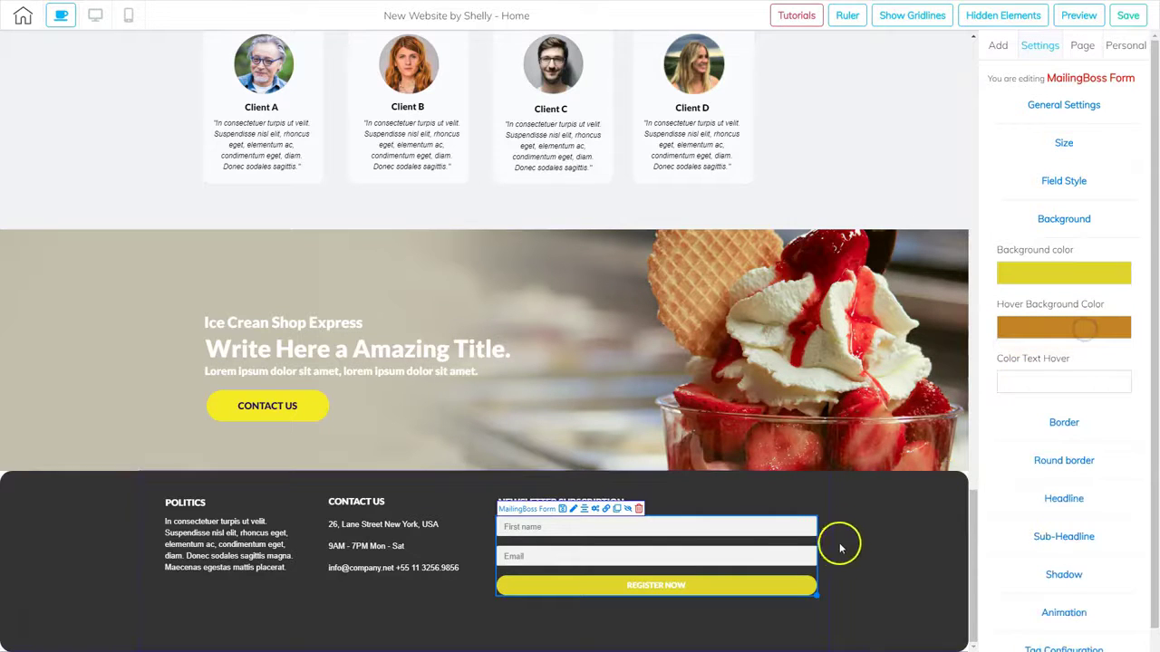
Save the website and agree to publish it.
left_click(1124, 16)
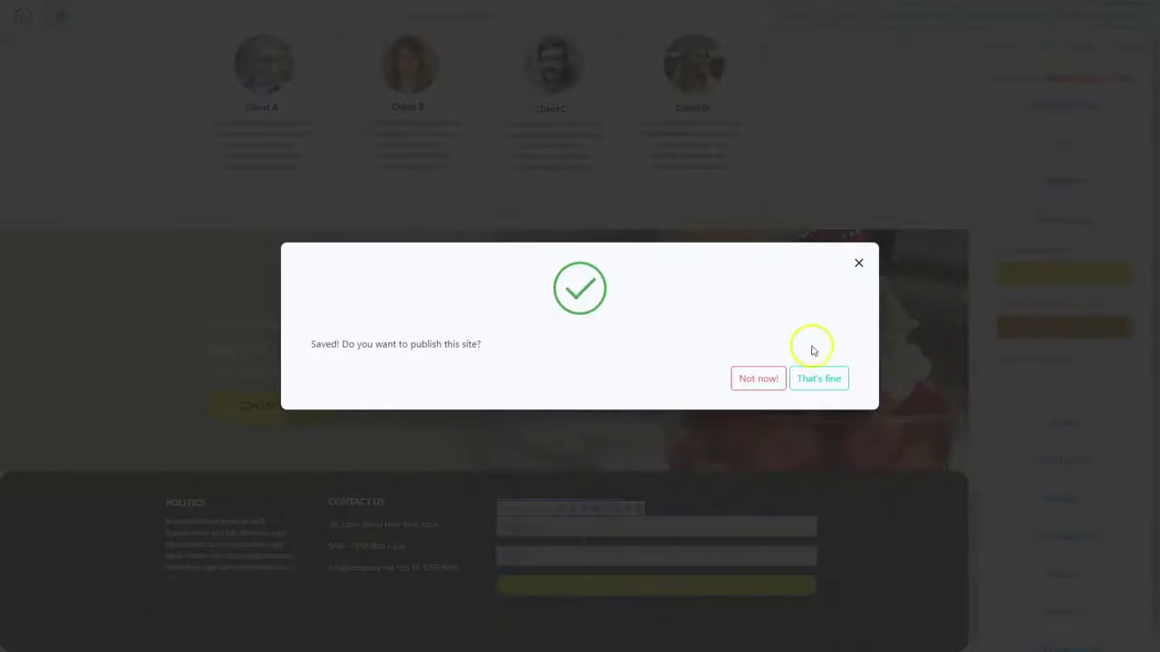
left_click(816, 376)
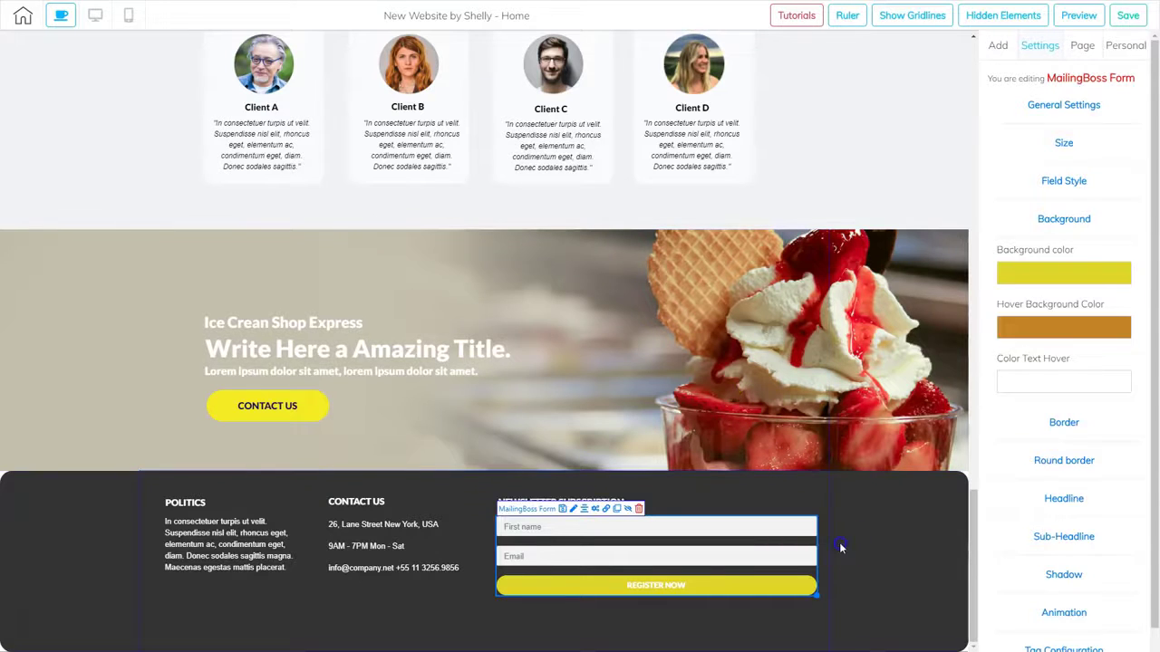
Select the footer panel, preview the page down to its footer, and return to the editor.
left_click(841, 544)
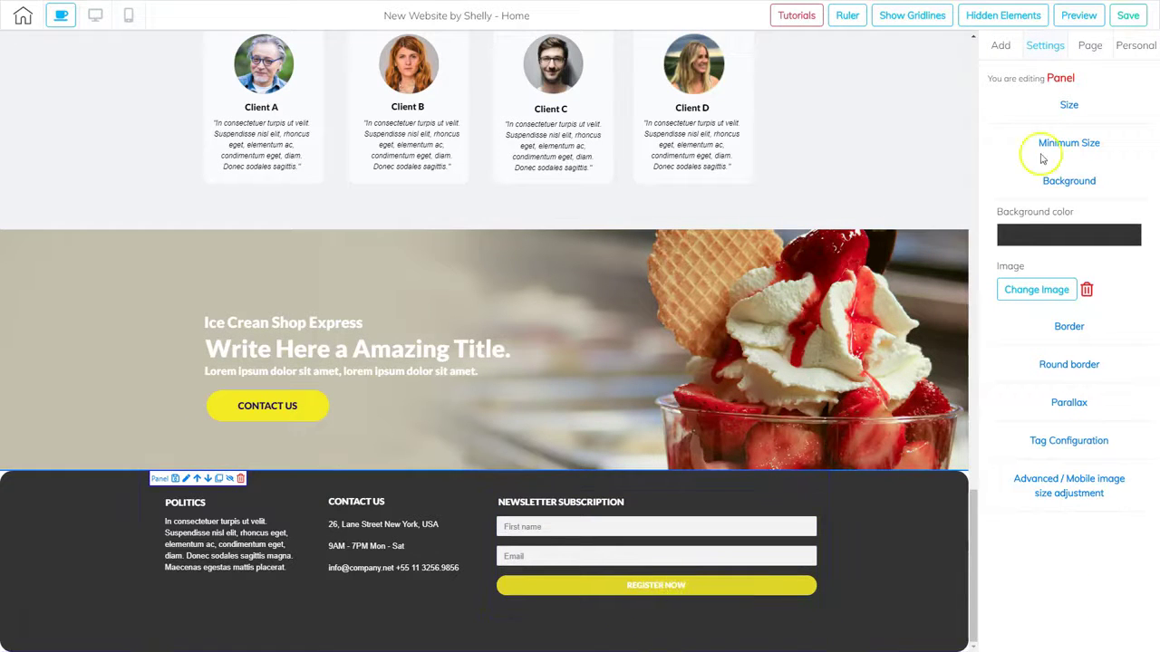
left_click(1084, 18)
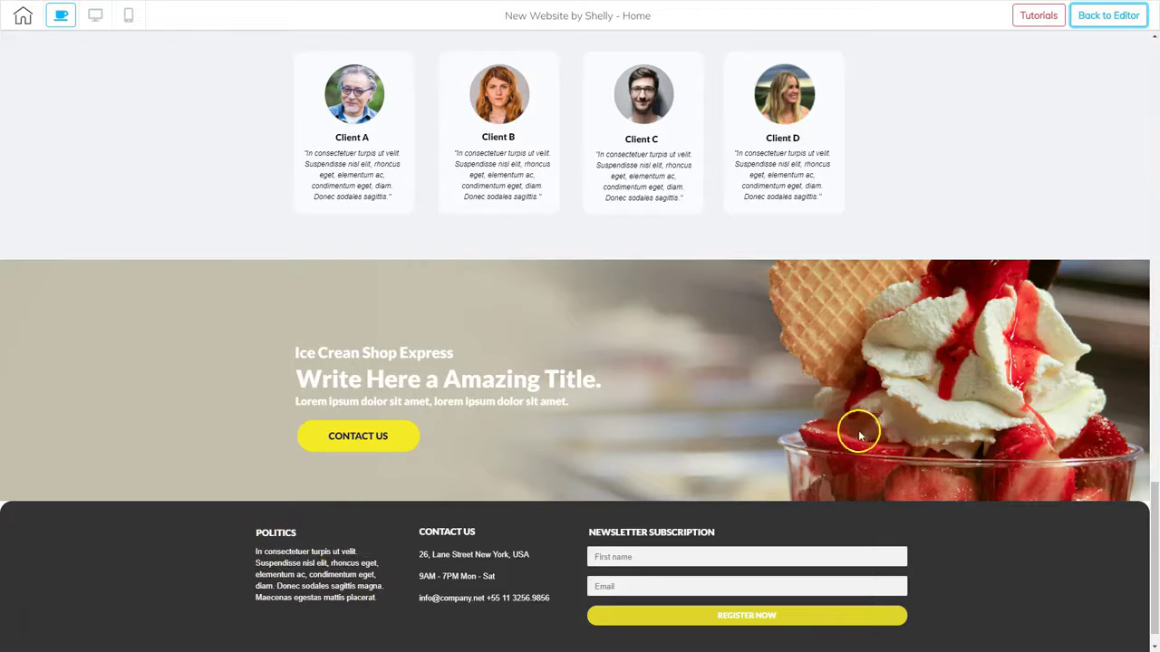
left_click(633, 562)
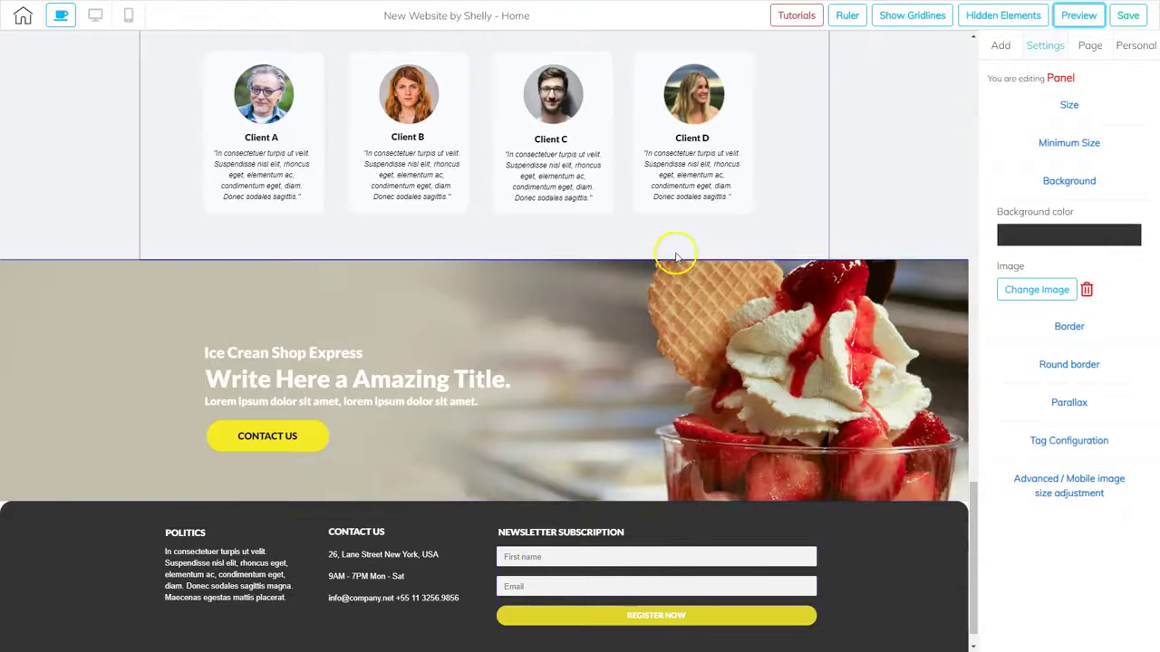
Review the whole page from the header banner through the advantages, services, statistics and testimonials down to the footer.
scroll(500, 342, "up", 15)
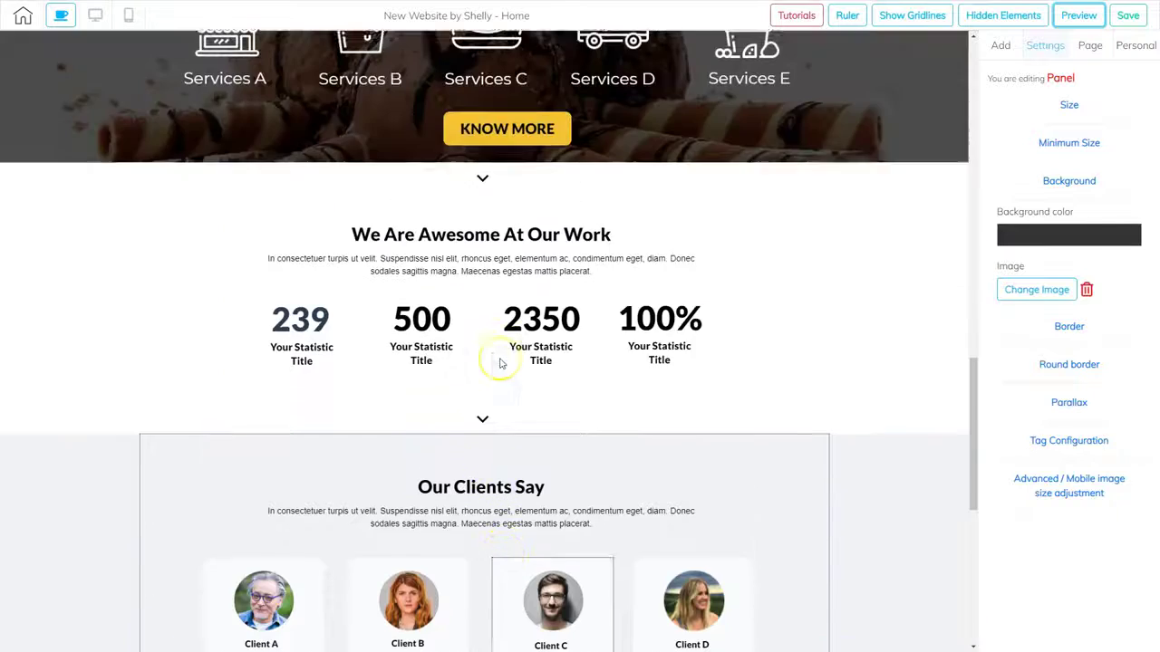
scroll(500, 364, "up", 10)
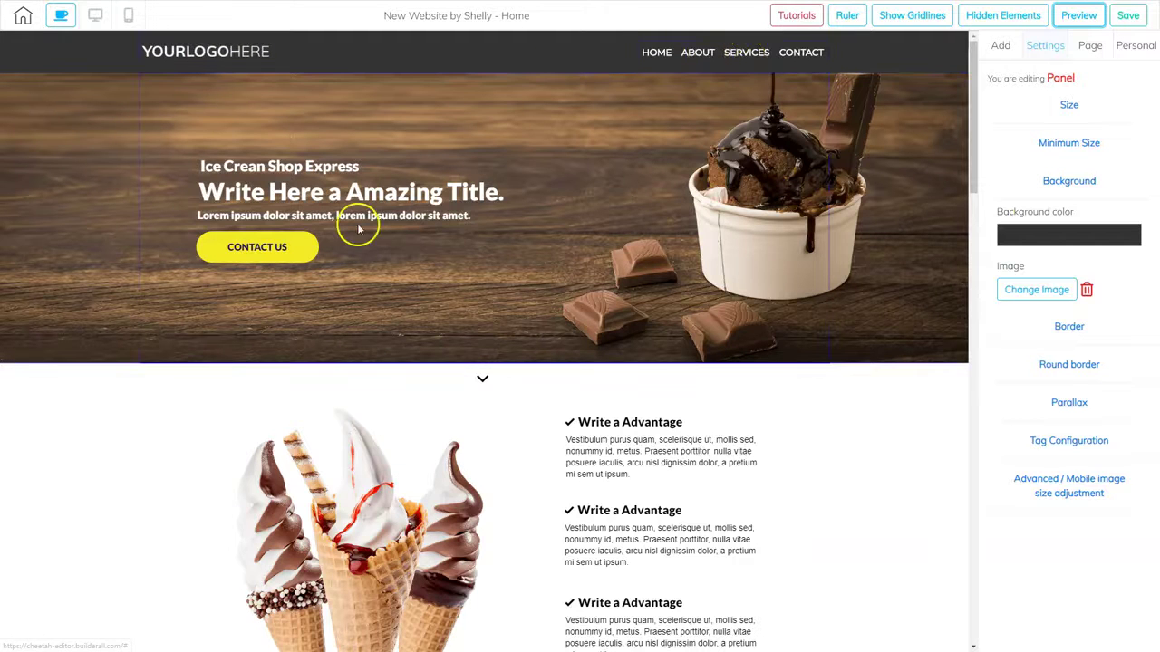
scroll(474, 380, "down", 3)
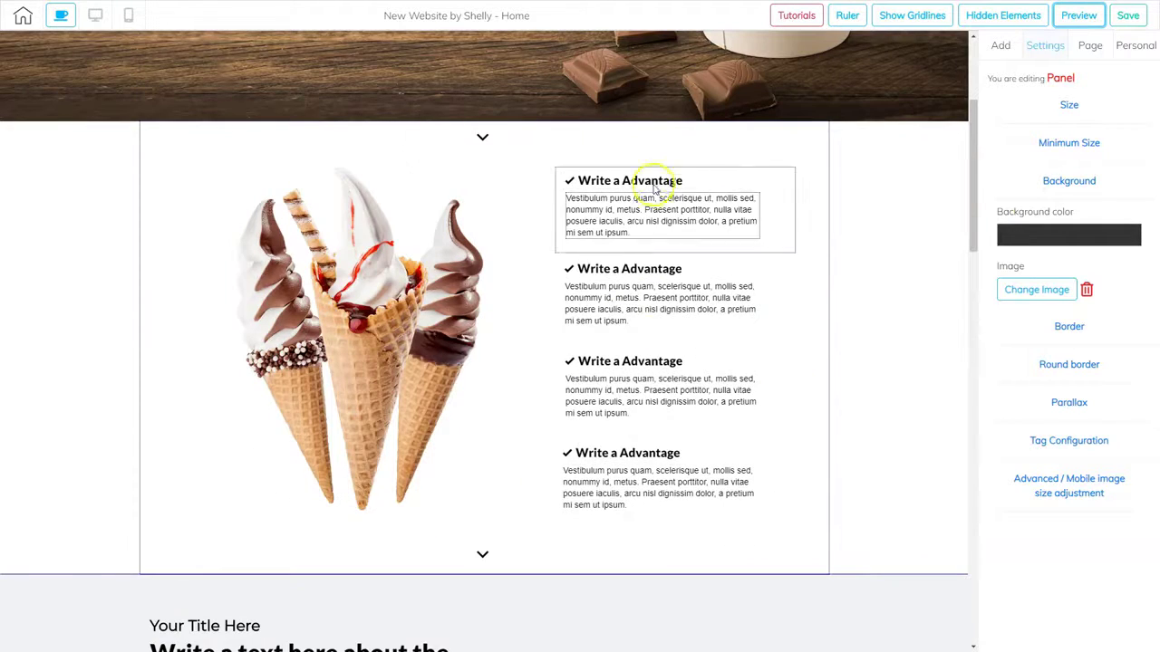
scroll(614, 450, "down", 5)
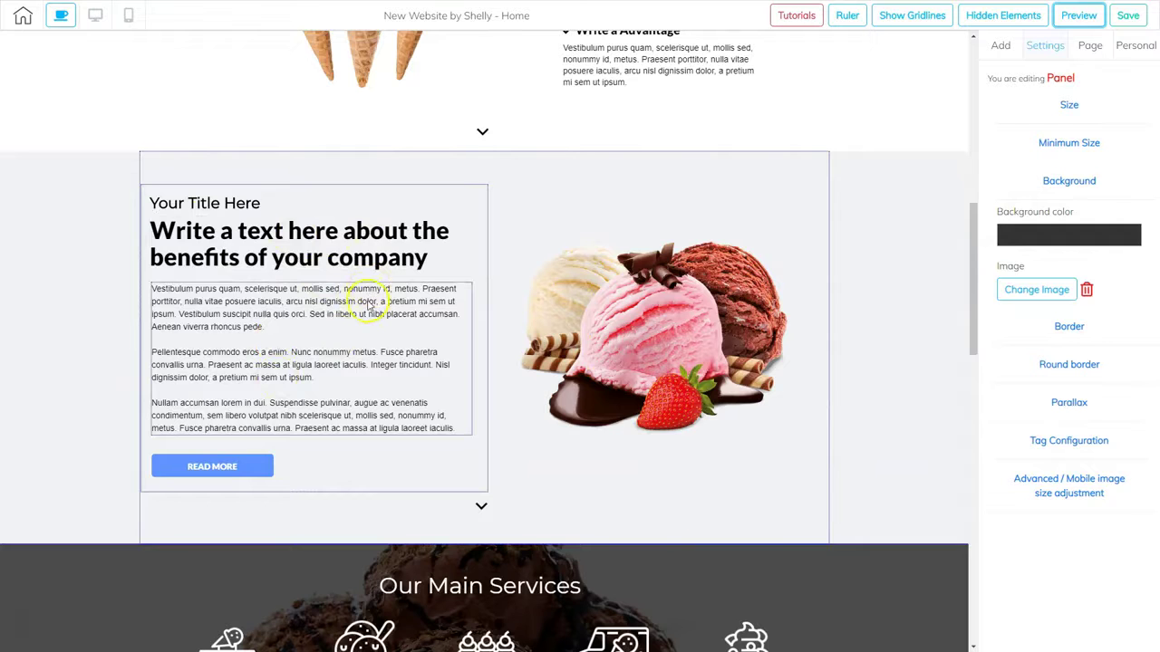
scroll(361, 292, "down", 5)
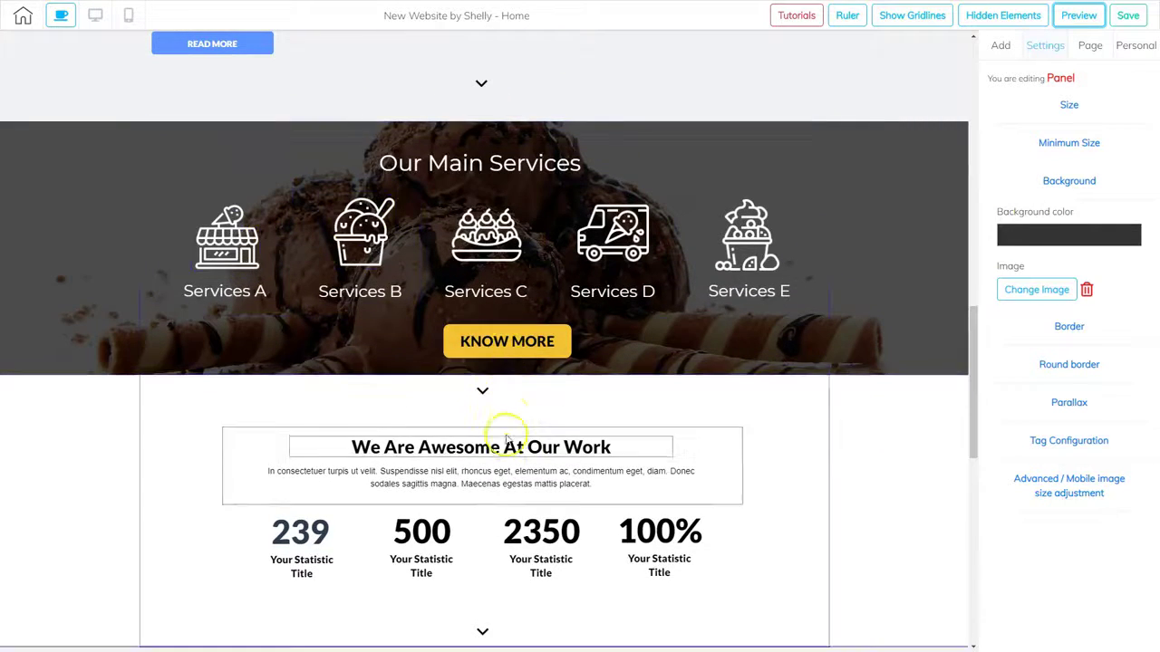
scroll(504, 399, "down", 2)
scroll(734, 296, "up", 1)
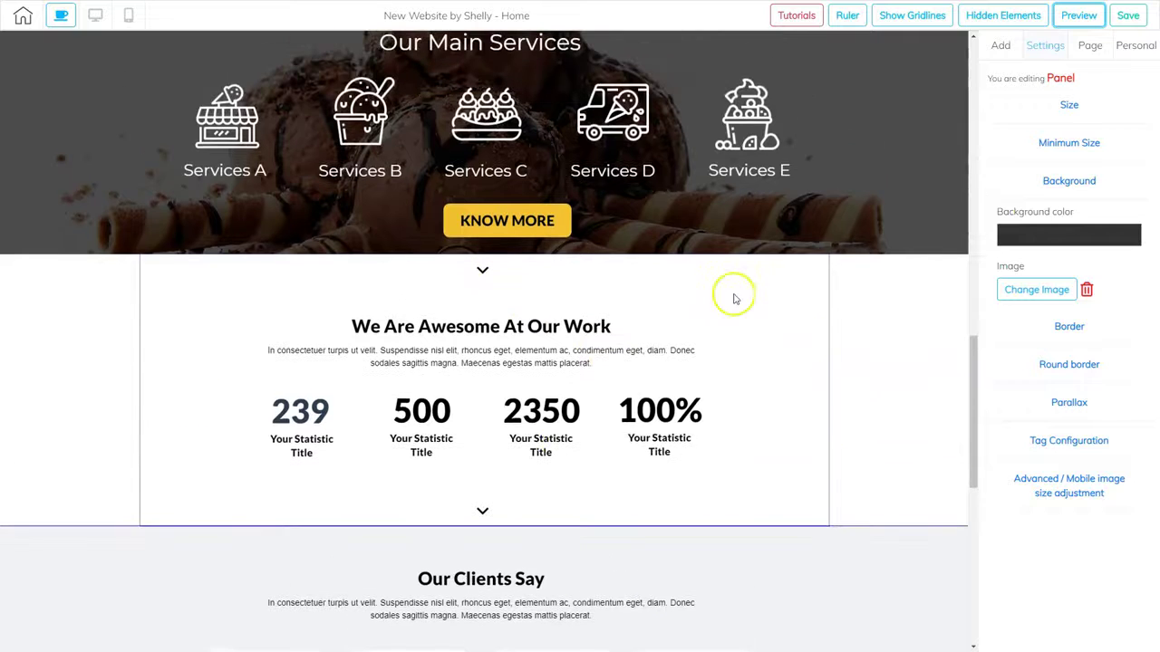
scroll(516, 422, "down", 4)
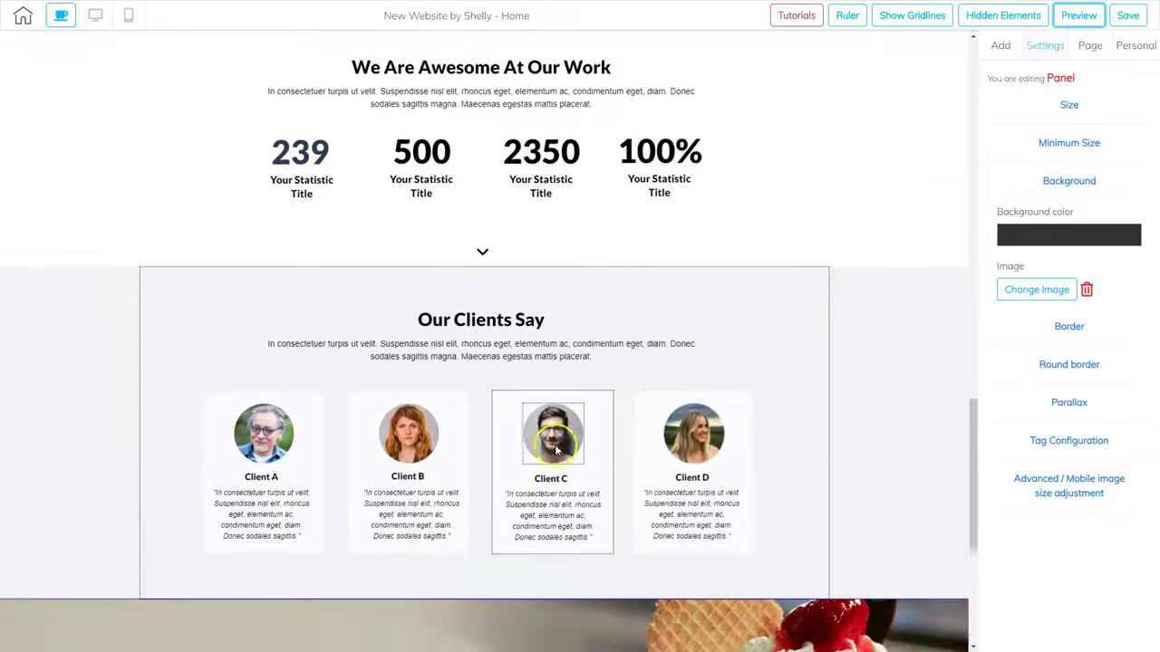
scroll(528, 462, "down", 3)
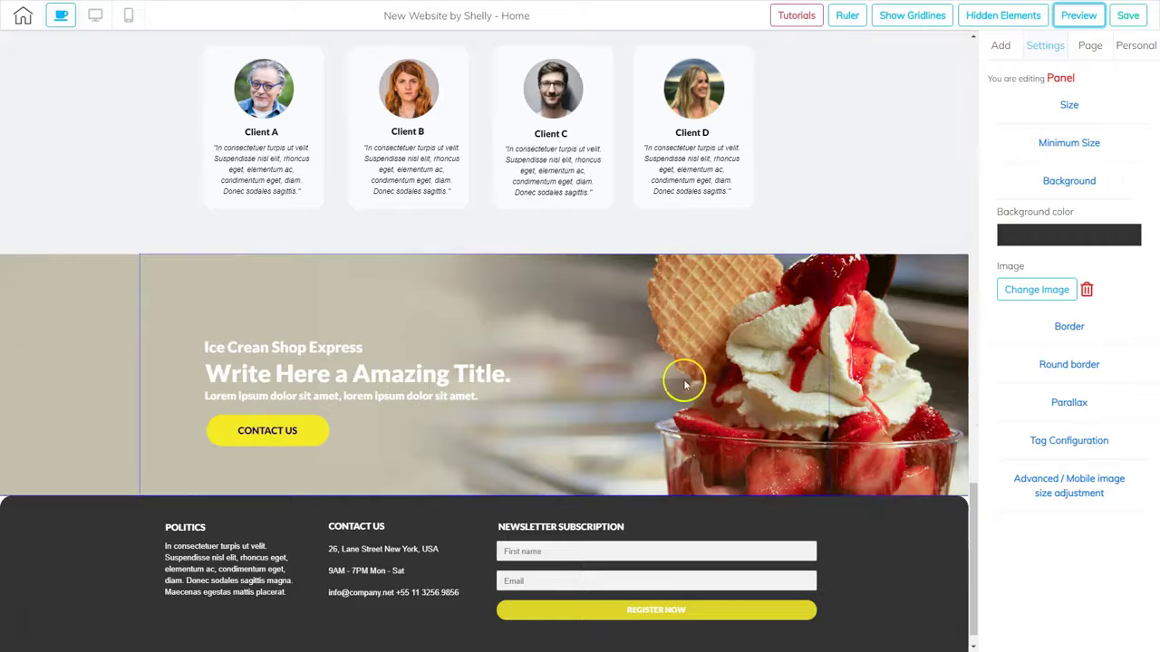
scroll(689, 508, "down", 1)
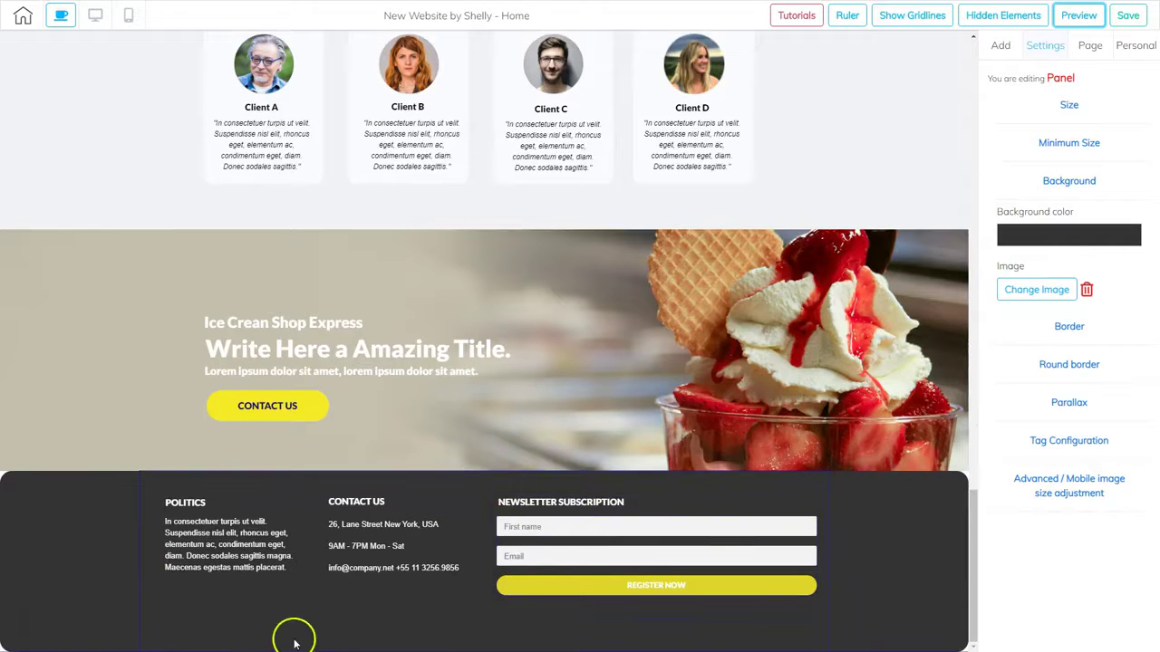